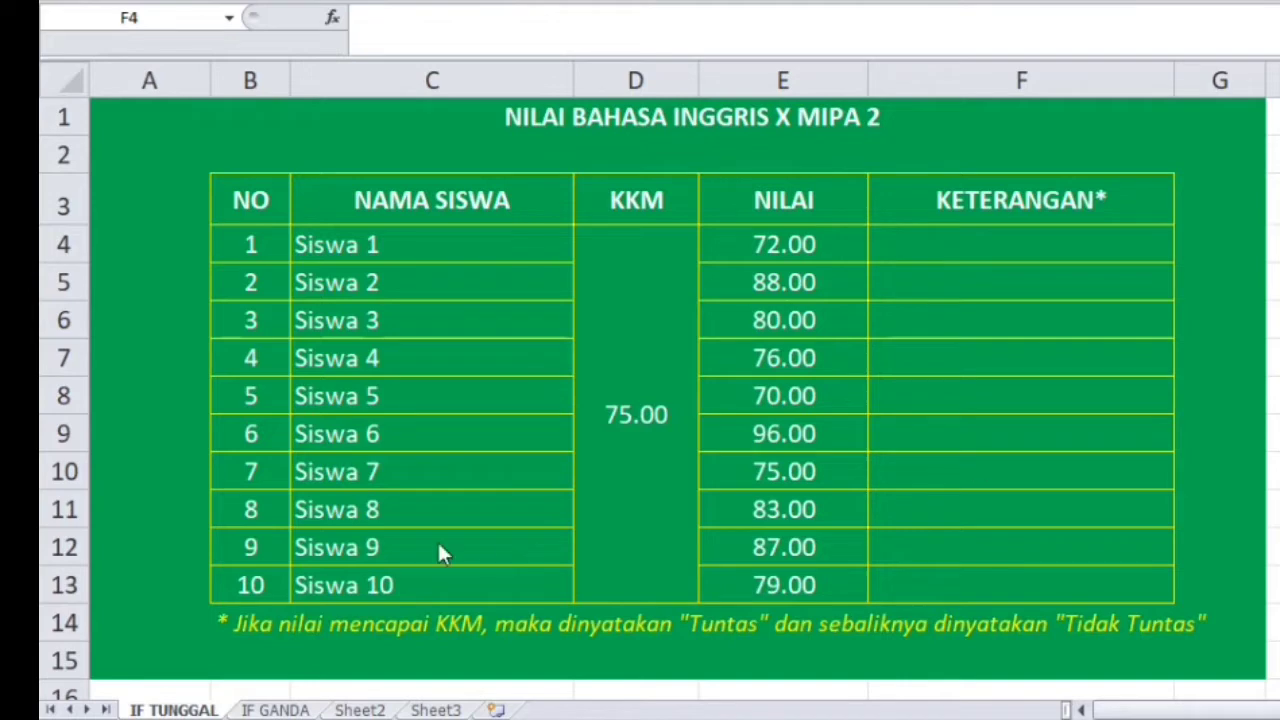
Step: Look over the IF TUNGGAL and IF GANDA sheets, and examine the NILAI scores against the KKM value on IF TUNGGAL
{"action": "left_click", "coordinate": [212, 704]}
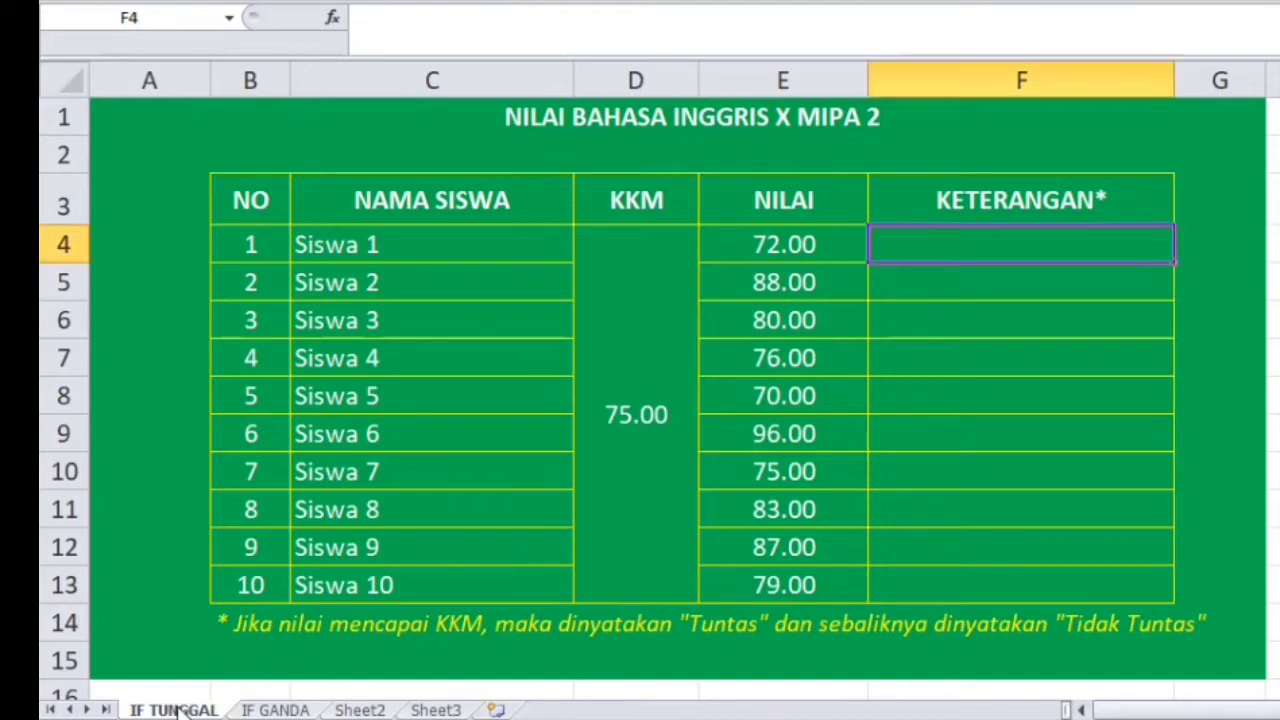
{"action": "left_click", "coordinate": [266, 709]}
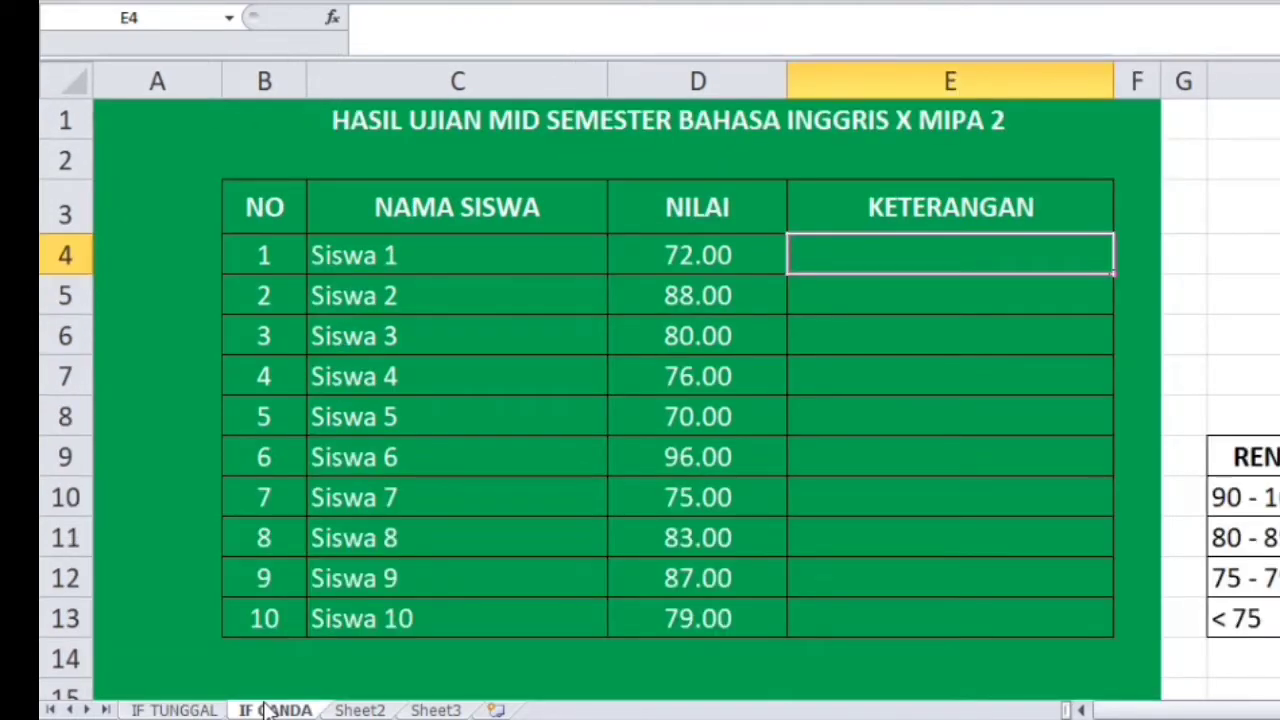
{"action": "left_click", "coordinate": [170, 709]}
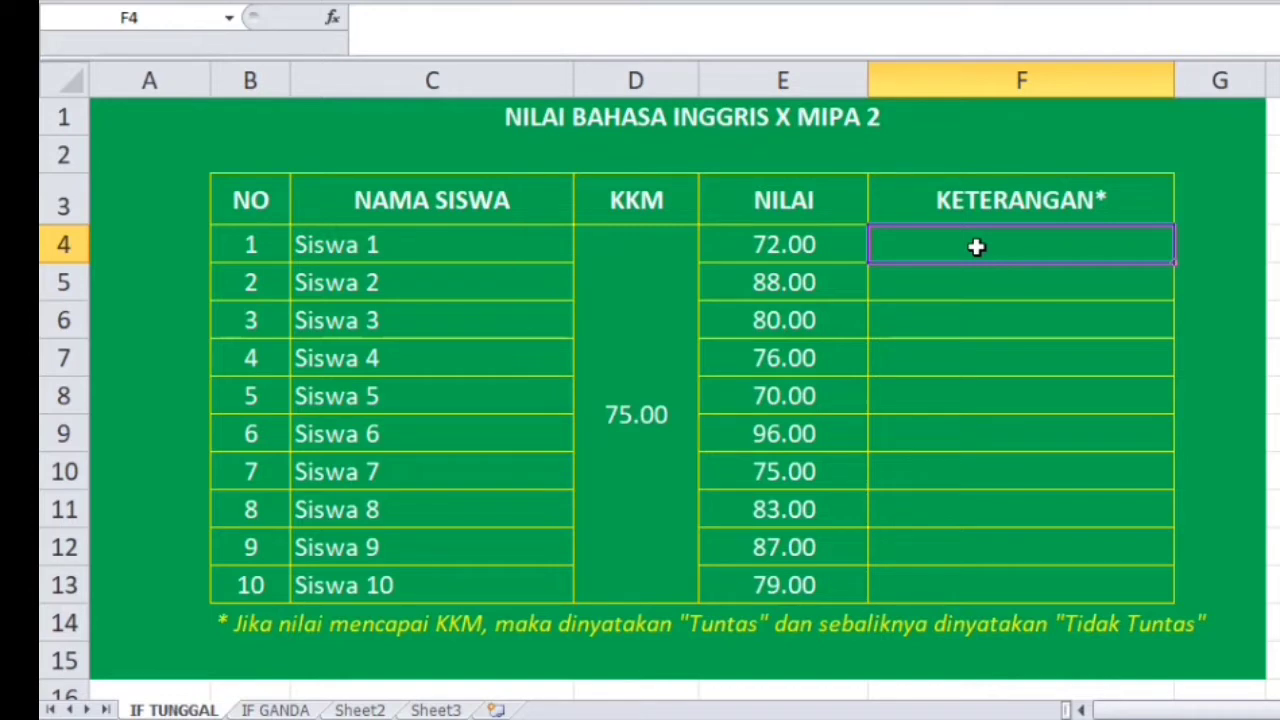
{"action": "left_click", "coordinate": [222, 625]}
{"action": "left_click_drag", "start_coordinate": [805, 245], "coordinate": [785, 586]}
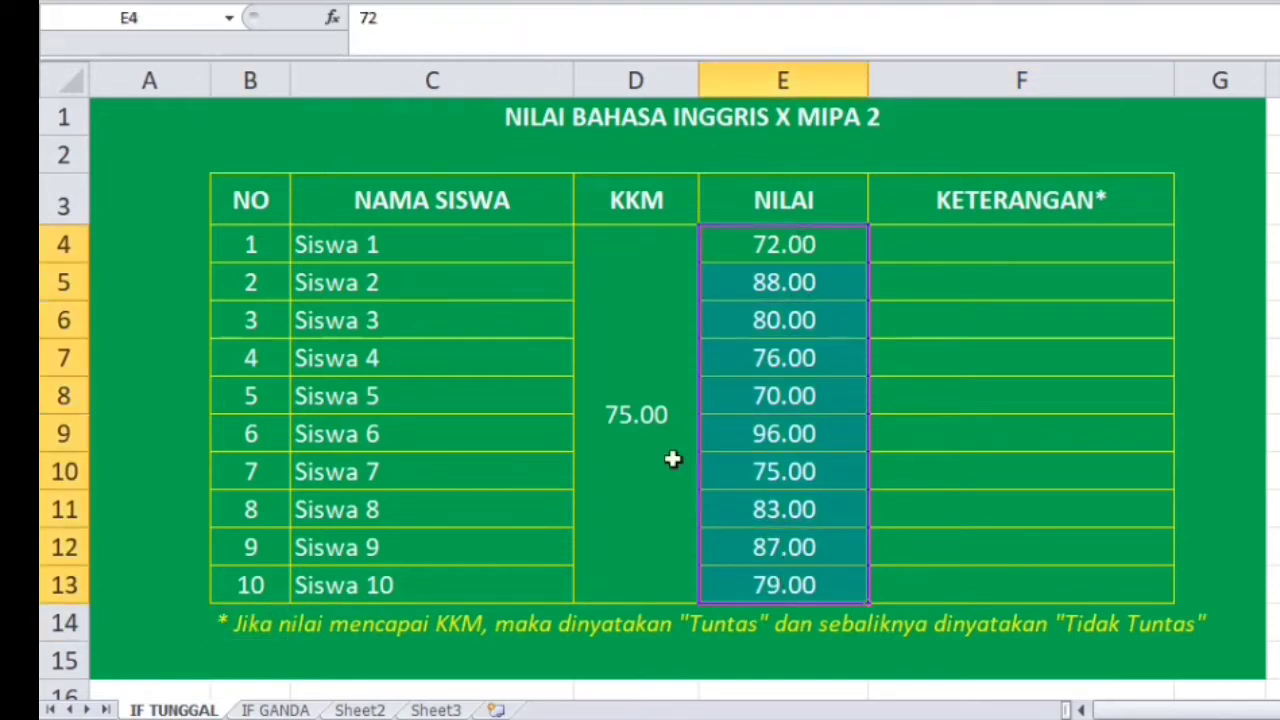
{"action": "left_click", "coordinate": [621, 392]}
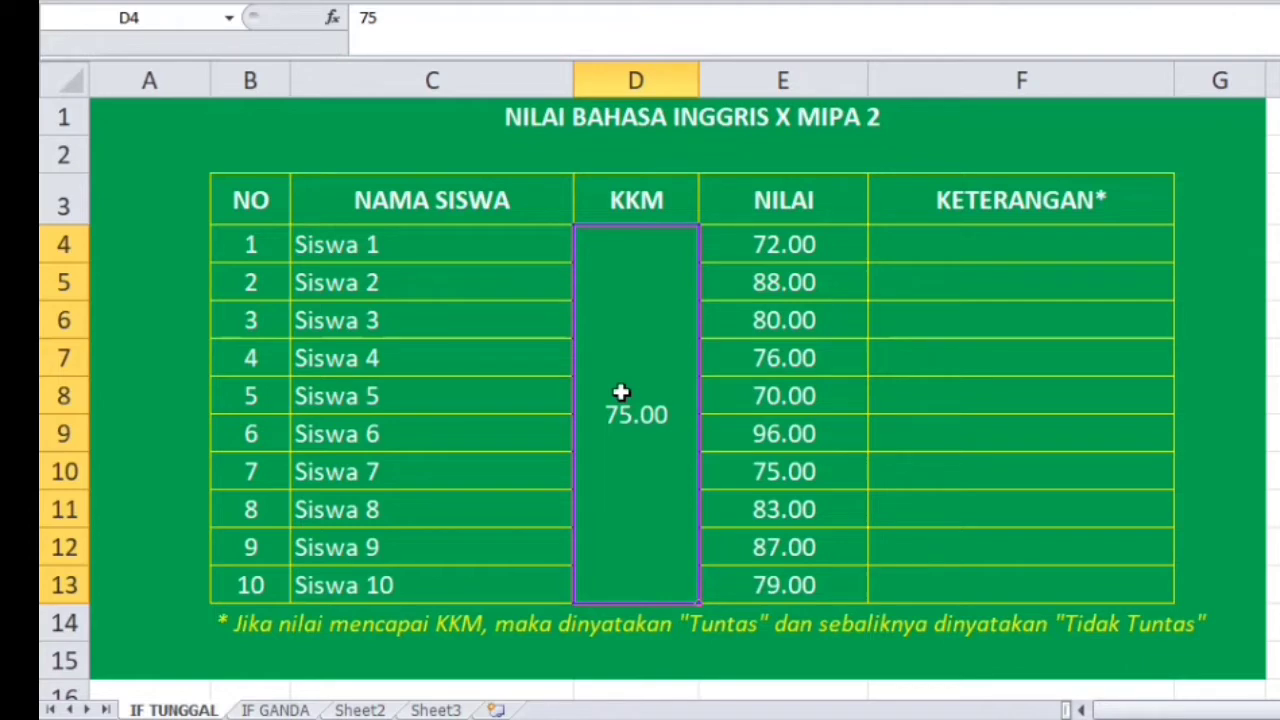
{"action": "left_click_drag", "start_coordinate": [823, 232], "coordinate": [797, 576]}
{"action": "left_click", "coordinate": [632, 423]}
Step: Begin an IF formula in F4 of the KETERANGAN column with the logical test E4>=75
{"action": "left_click", "coordinate": [909, 248]}
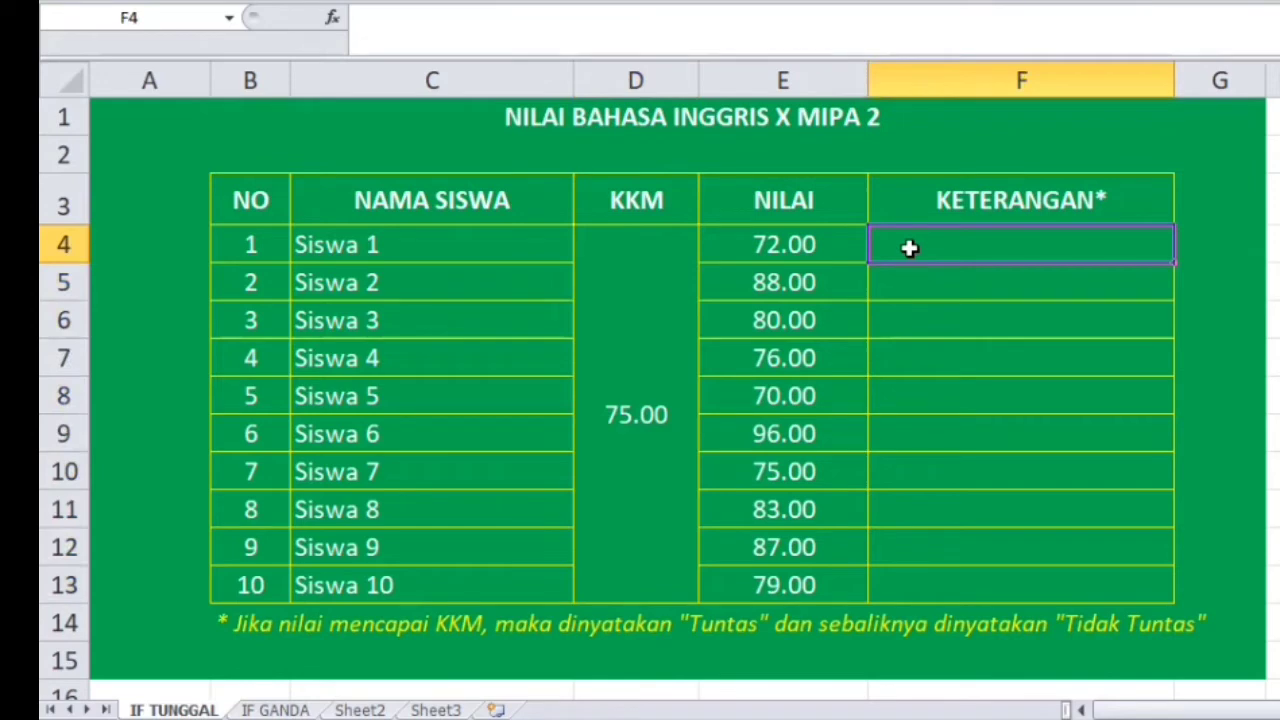
{"action": "type", "text": "=if"}
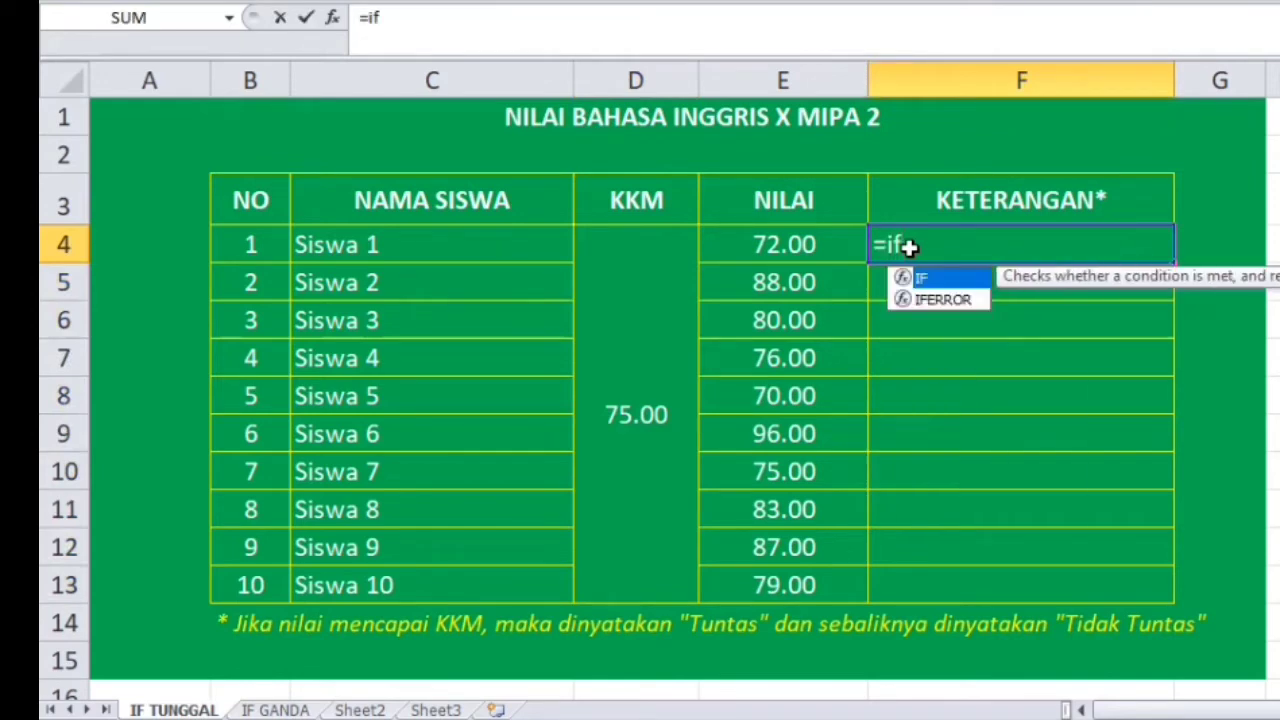
{"action": "type", "text": "("}
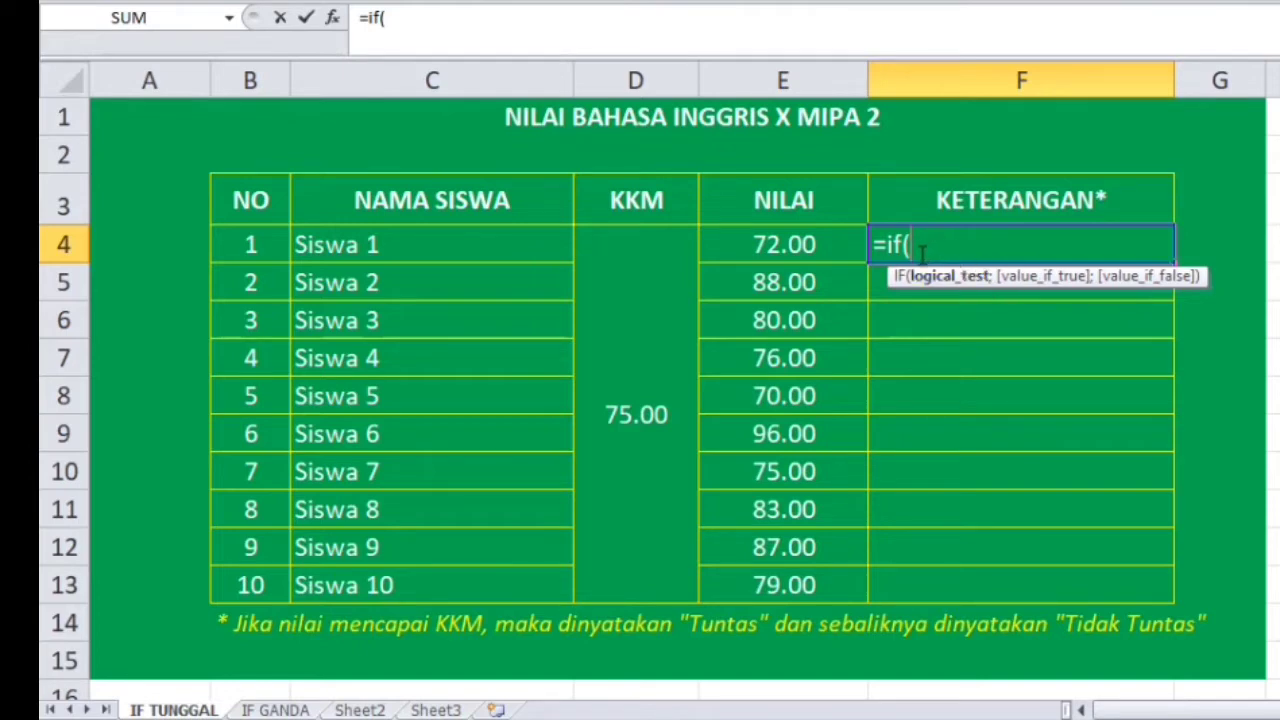
{"action": "left_click", "coordinate": [790, 247]}
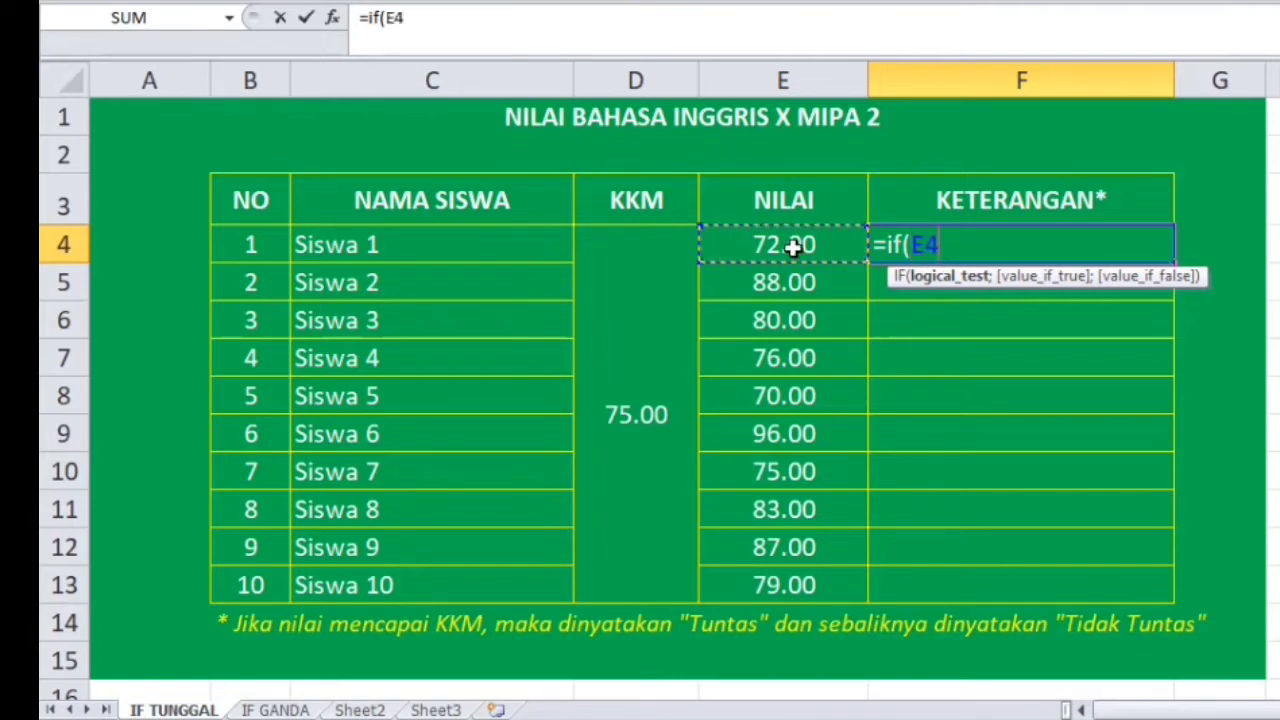
{"action": "type", "text": ">=75"}
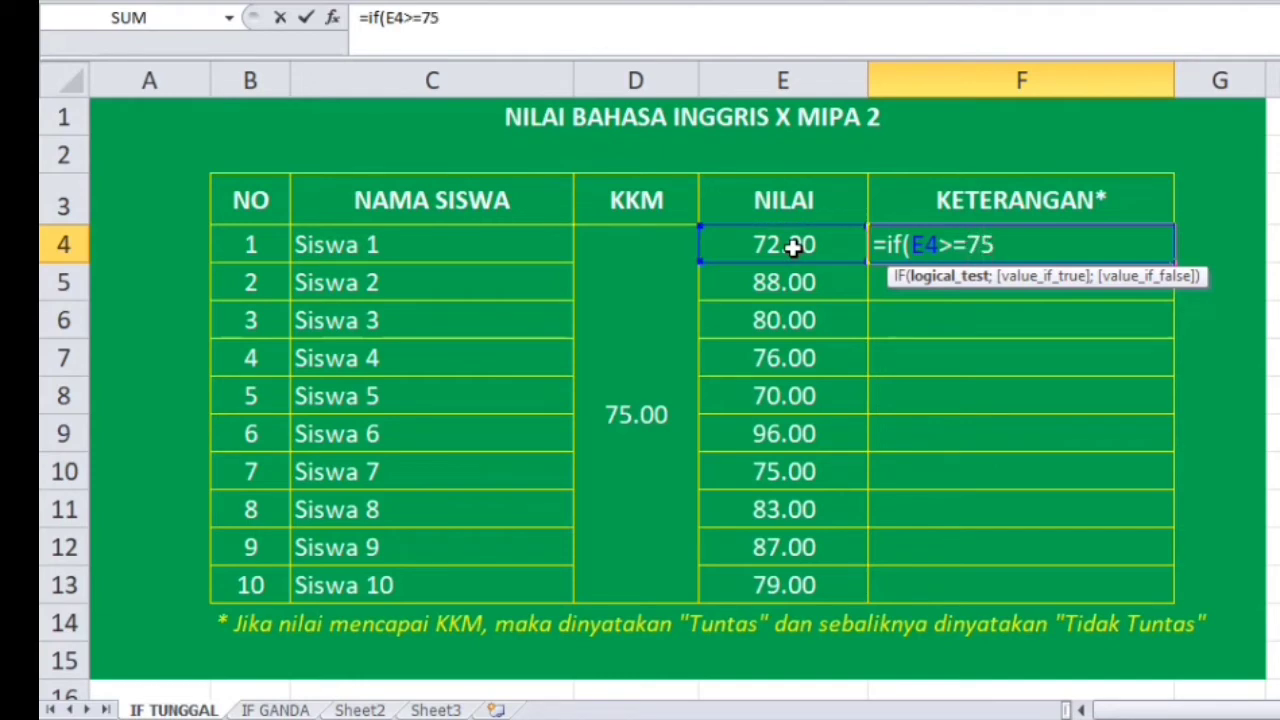
{"action": "left_click_drag", "start_coordinate": [910, 245], "coordinate": [992, 245]}
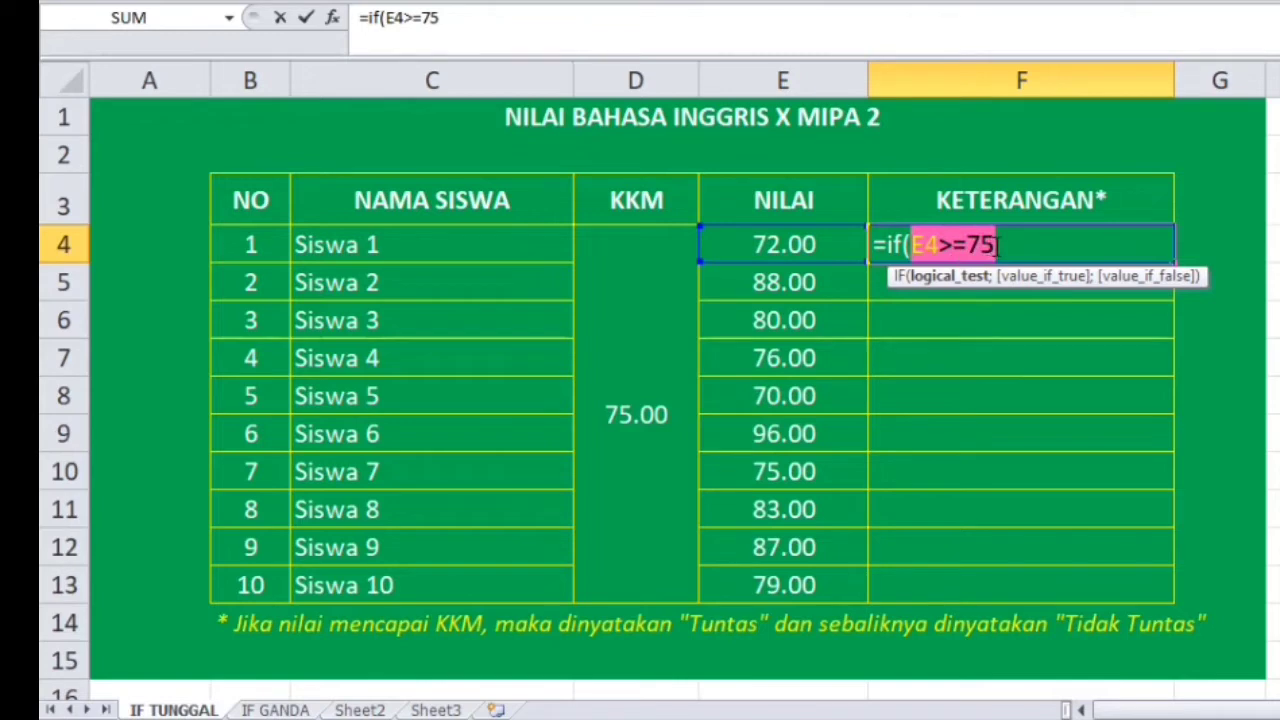
{"action": "left_click", "coordinate": [996, 245]}
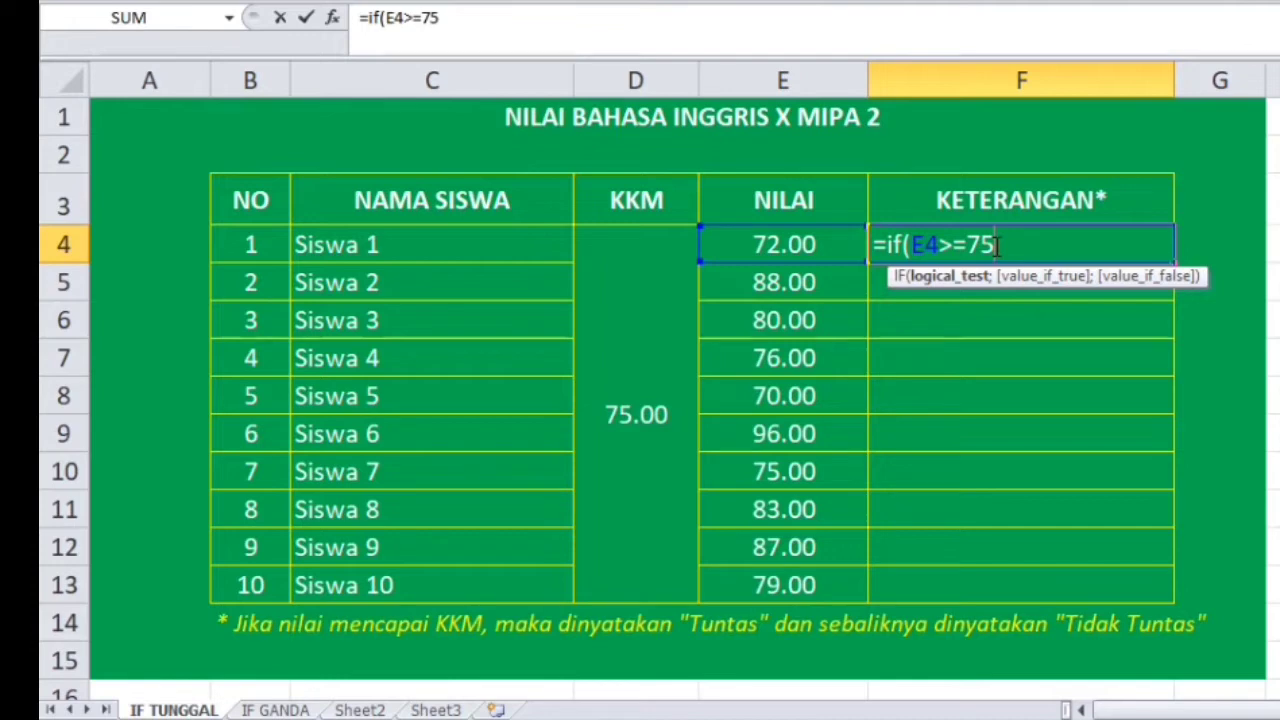
Step: Add "Tuntas" as the value-if-true argument of the IF formula in F4
{"action": "type", "text": ";"}
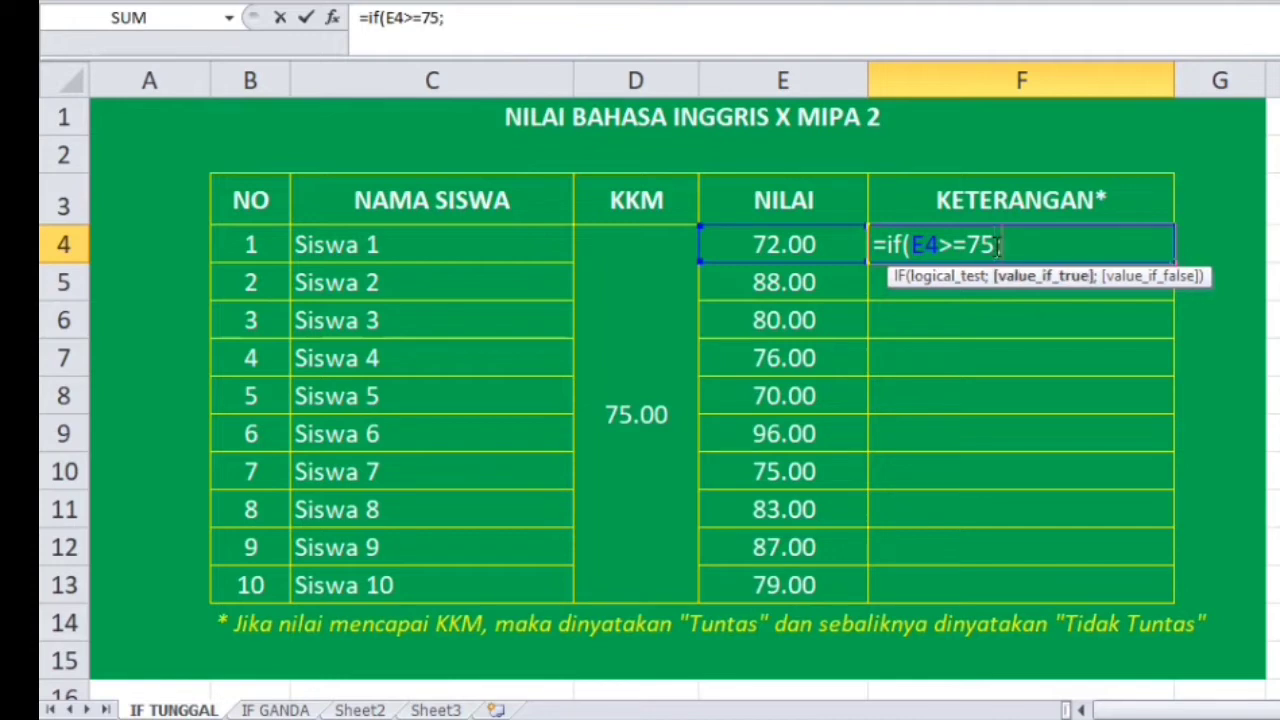
{"action": "type", "text": "\"Tungas"}
{"action": "key", "text": "BackSpace"}
{"action": "key", "text": "BackSpace"}
{"action": "key", "text": "BackSpace"}
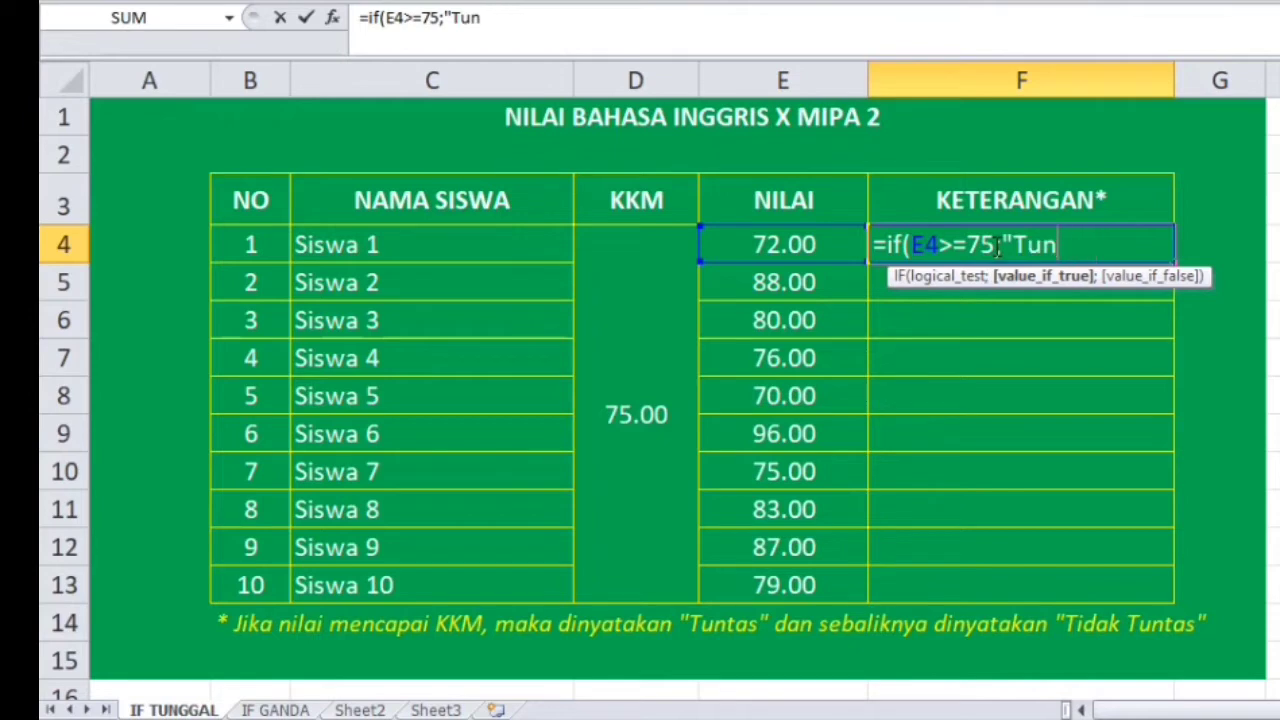
{"action": "type", "text": "tas\""}
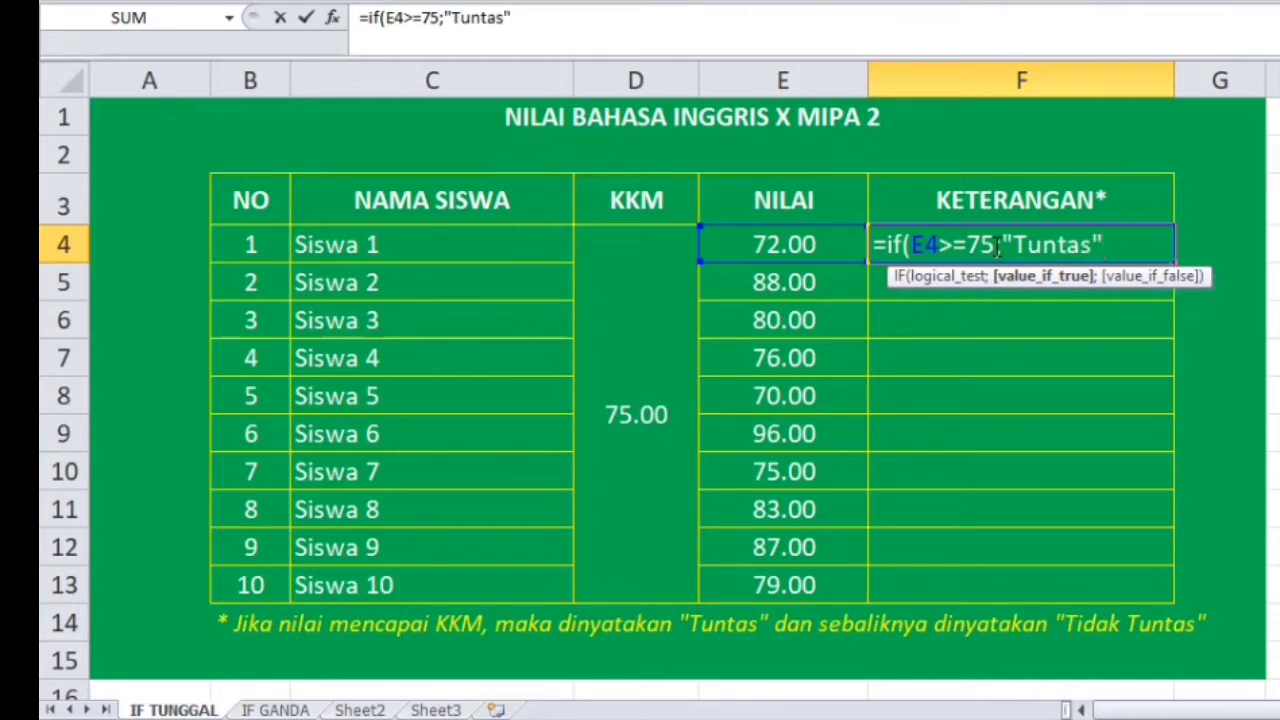
Step: Add "Tidak Tuntas" as the value-if-false argument and complete the IF formula in F4
{"action": "type", "text": ";"}
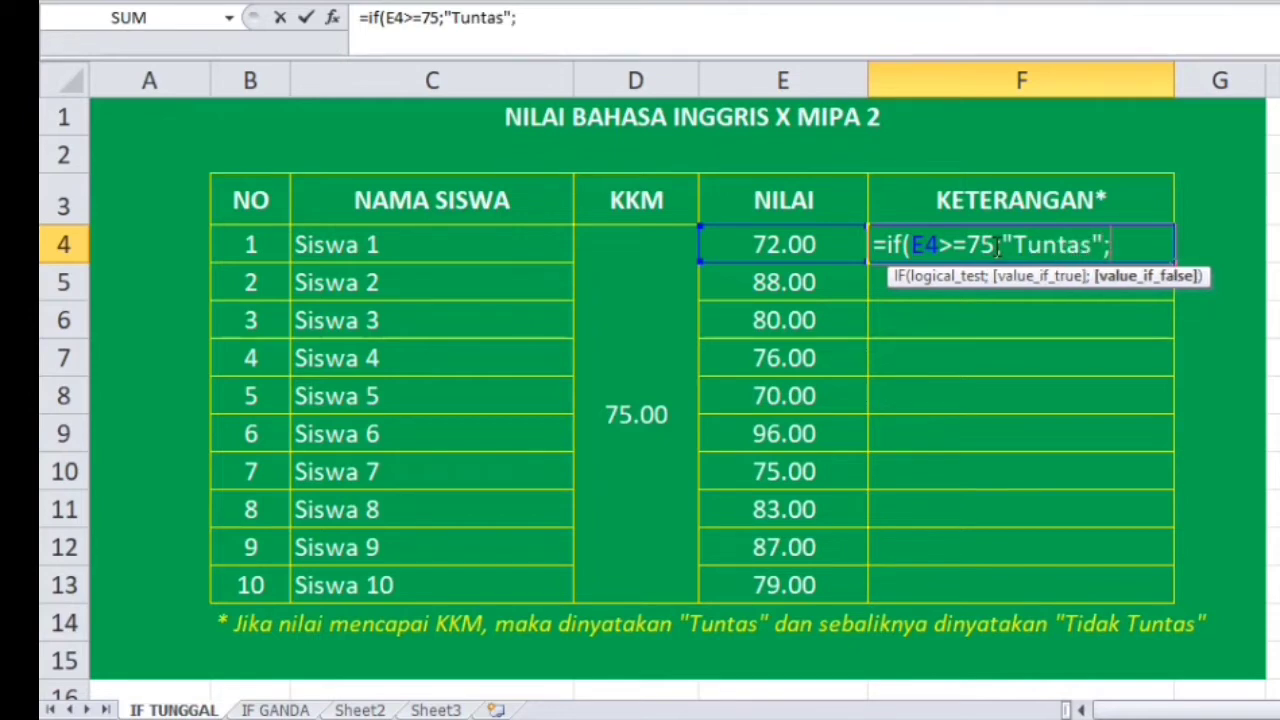
{"action": "type", "text": "\""}
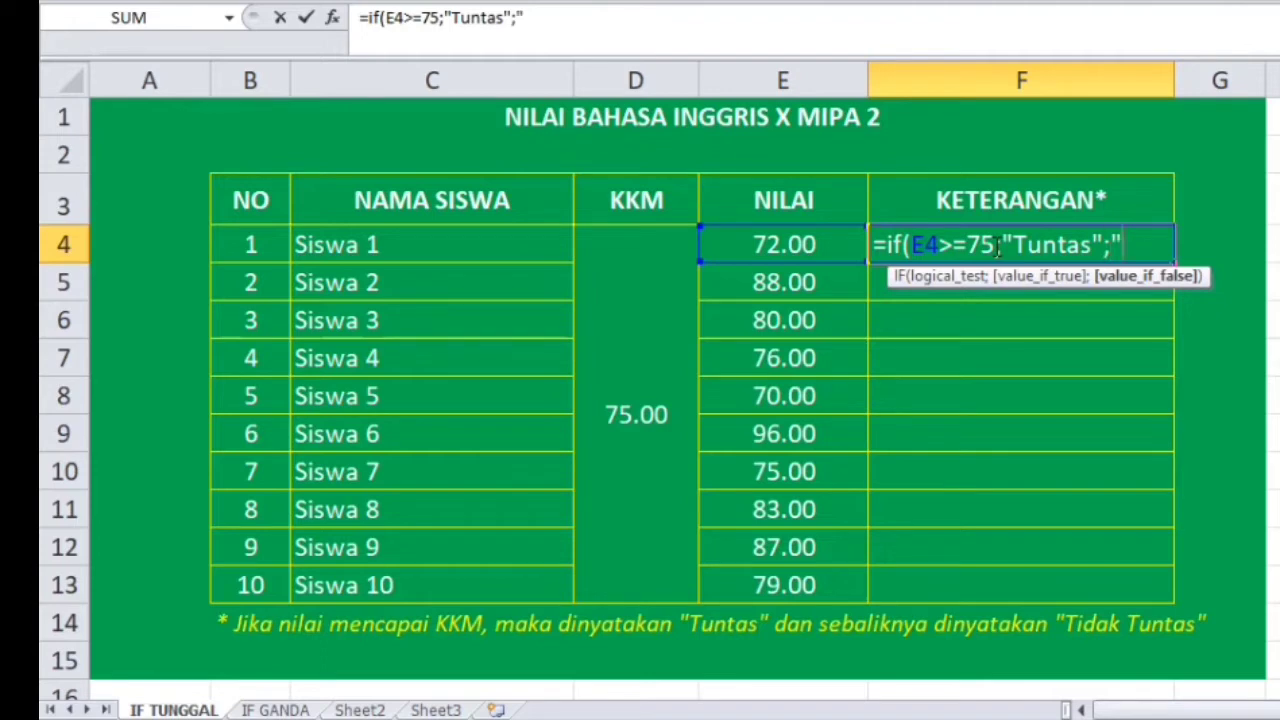
{"action": "type", "text": "Tidak"}
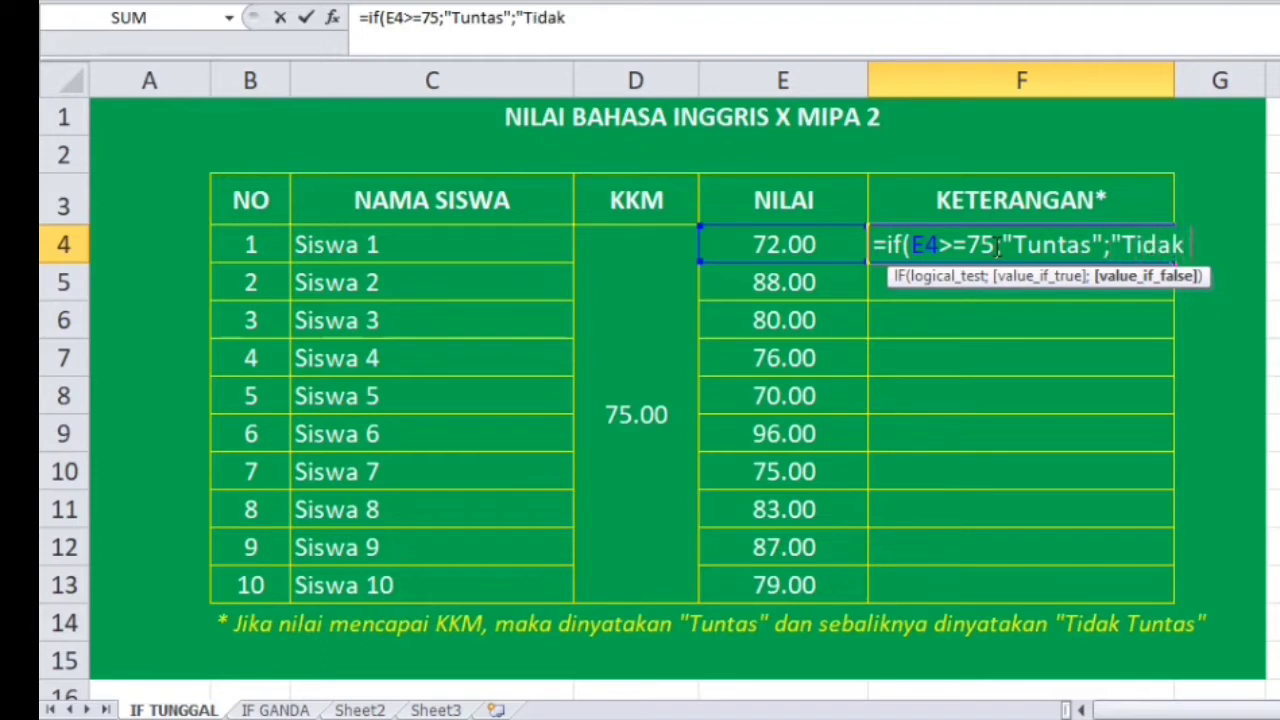
{"action": "type", "text": " Tungas"}
{"action": "key", "text": "BackSpace"}
{"action": "key", "text": "BackSpace"}
{"action": "key", "text": "BackSpace"}
{"action": "type", "text": "t"}
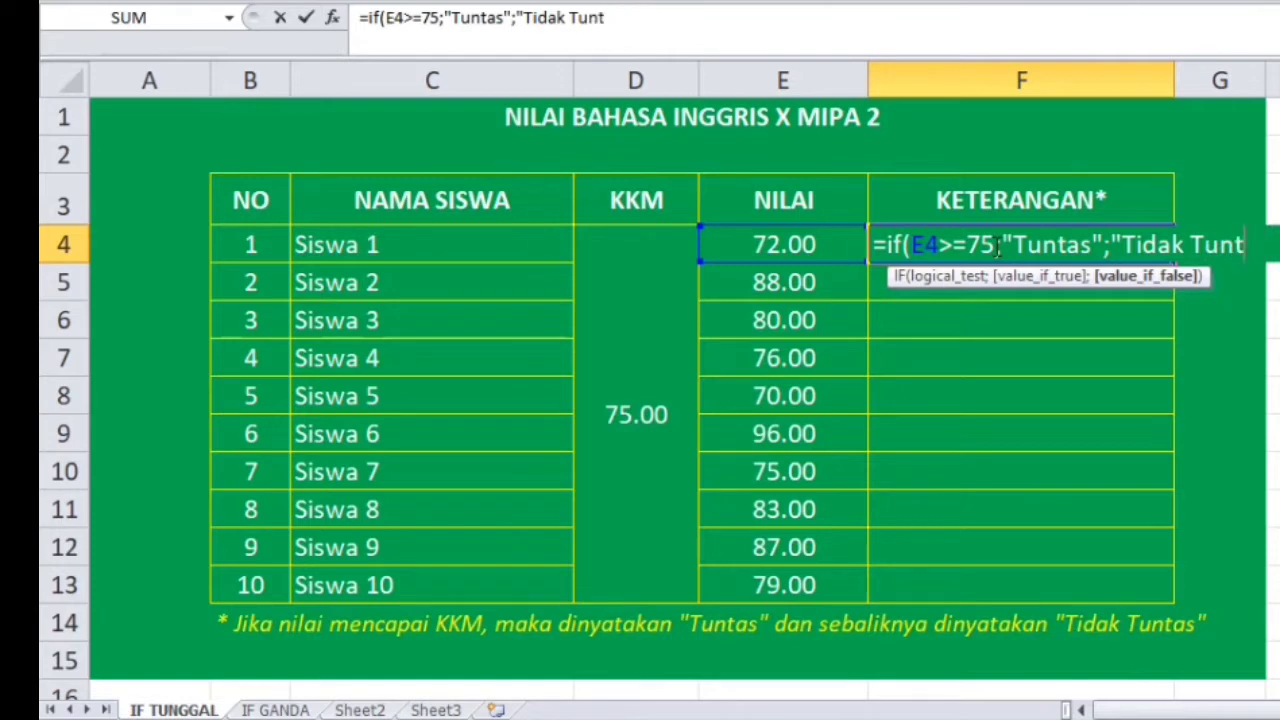
{"action": "type", "text": "as\""}
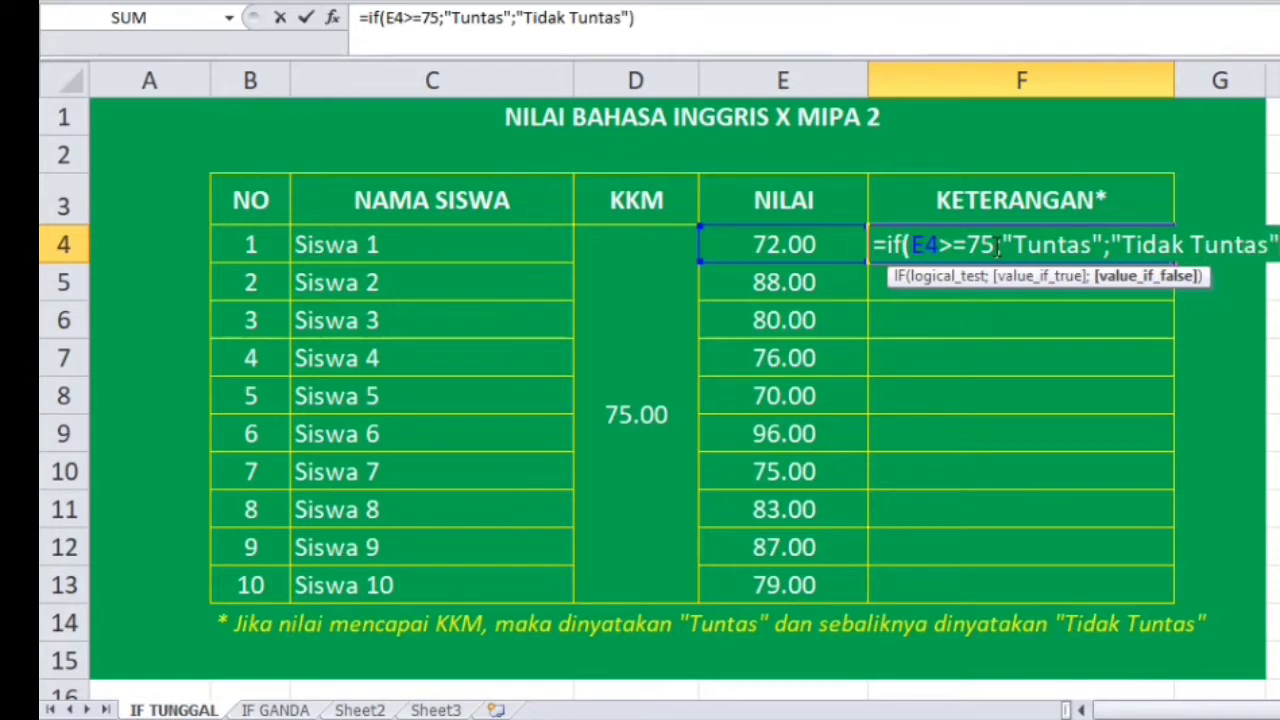
{"action": "type", "text": ")"}
{"action": "key", "text": "Return"}
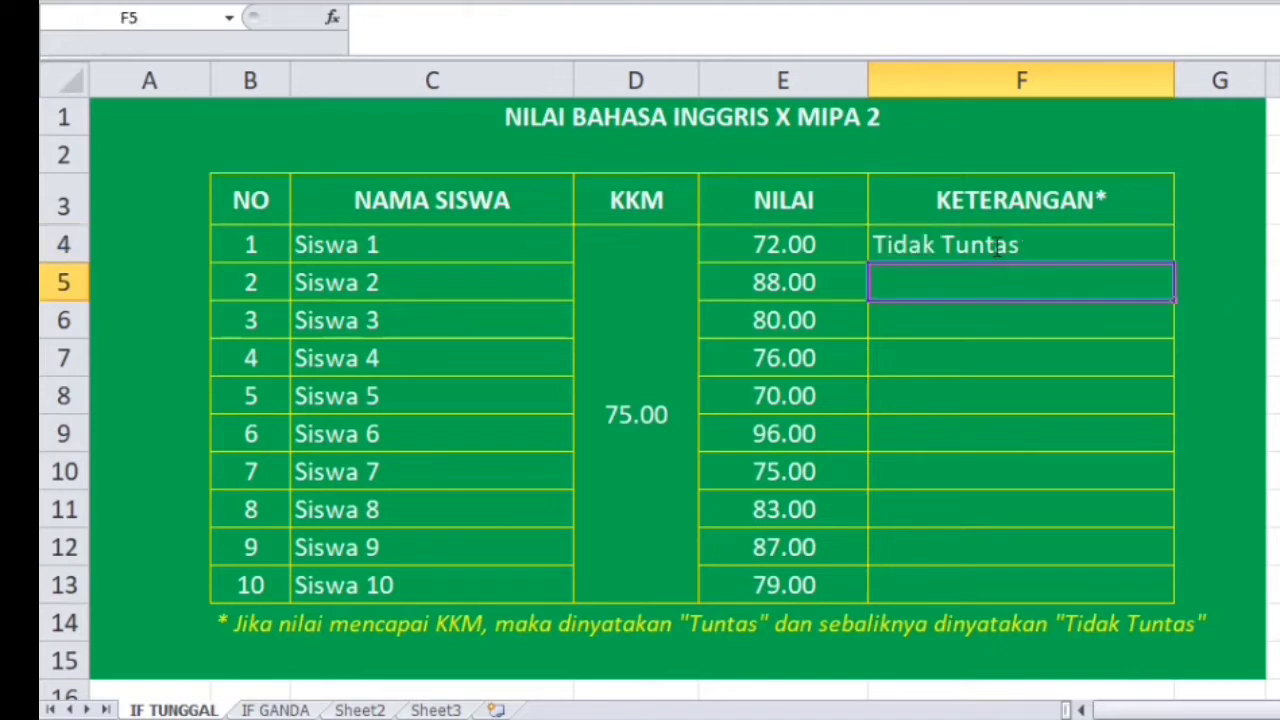
Step: Fill the F4 formula down the KETERANGAN column for all ten students and clear the surplus copy in F14
{"action": "left_click", "coordinate": [1047, 242]}
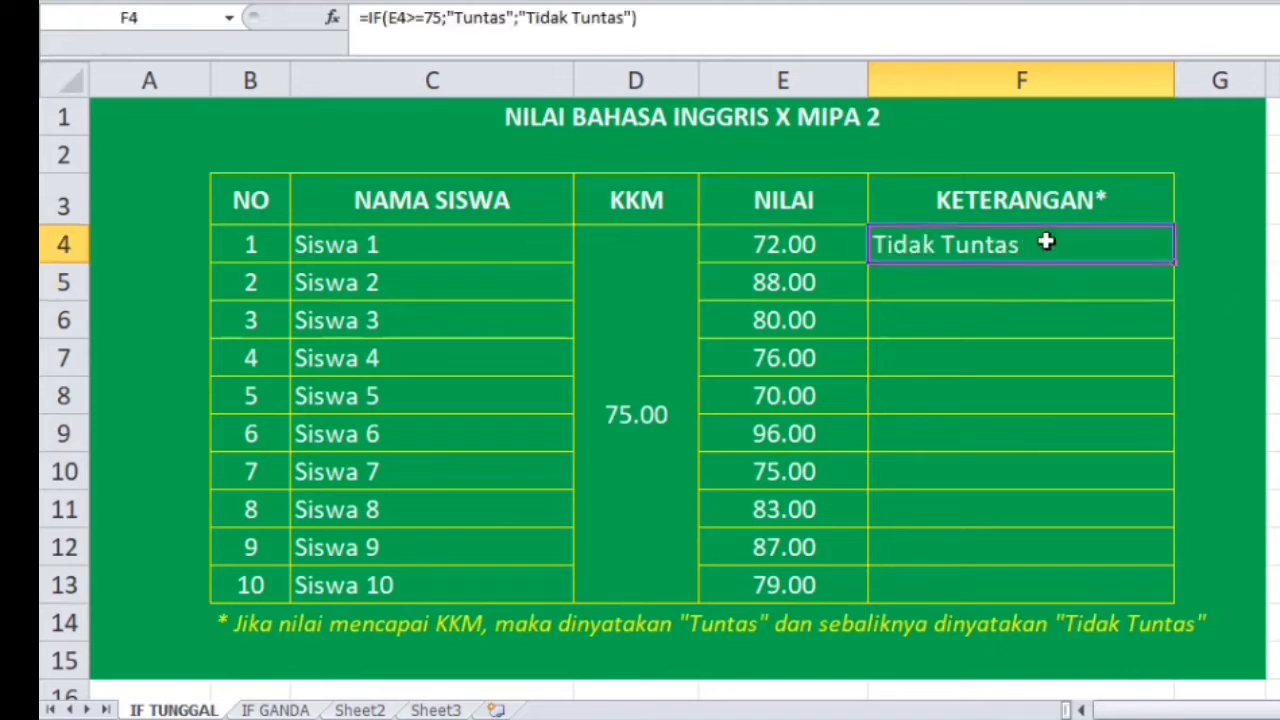
{"action": "double_click", "coordinate": [1173, 267]}
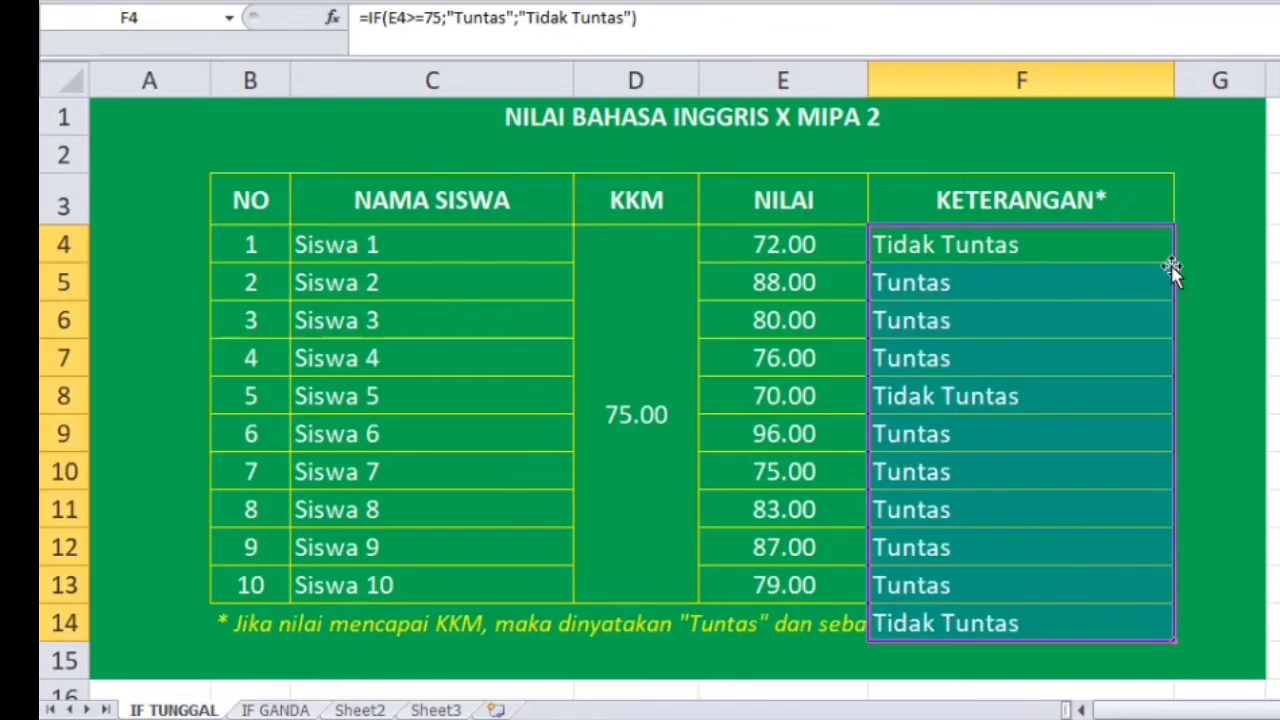
{"action": "left_click", "coordinate": [908, 623]}
{"action": "key", "text": "Delete"}
{"action": "left_click", "coordinate": [1149, 574]}
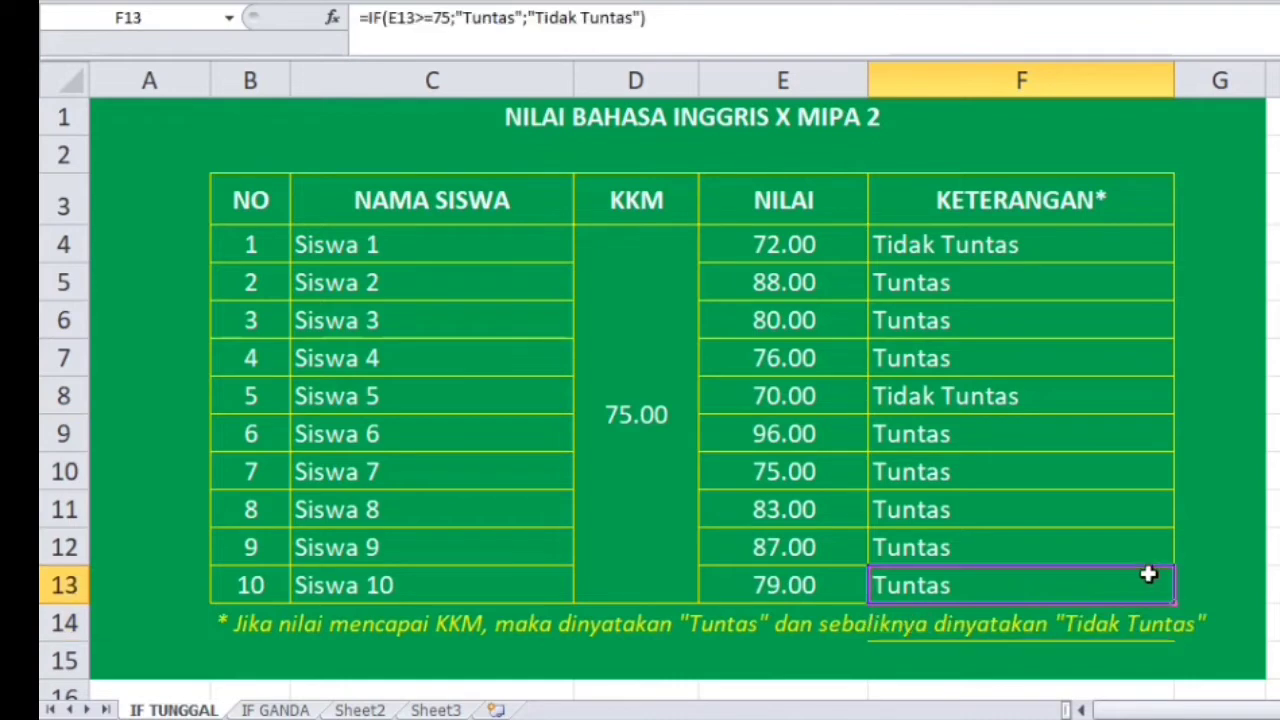
Step: Check the KETERANGAN results for Siswa 1 and Siswa 5 against their NILAI scores and the KKM value
{"action": "left_click", "coordinate": [991, 268]}
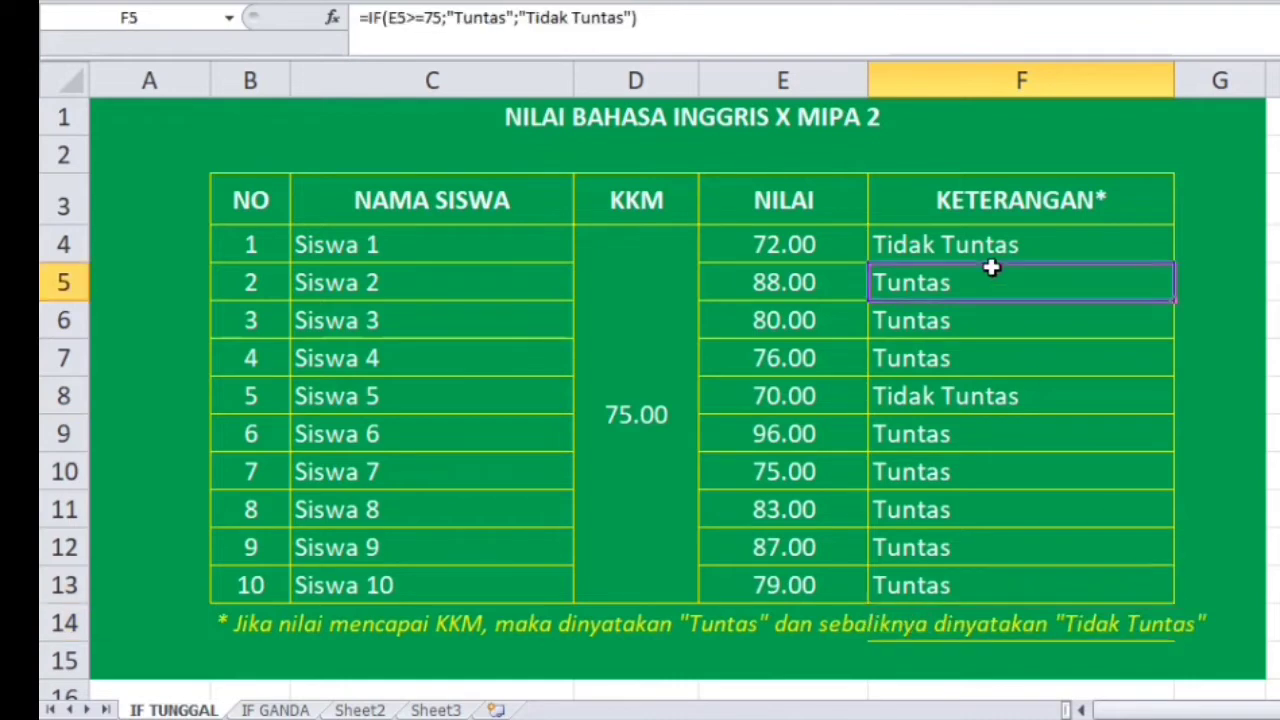
{"action": "left_click", "coordinate": [775, 246]}
{"action": "left_click", "coordinate": [897, 246]}
{"action": "left_click", "coordinate": [800, 249]}
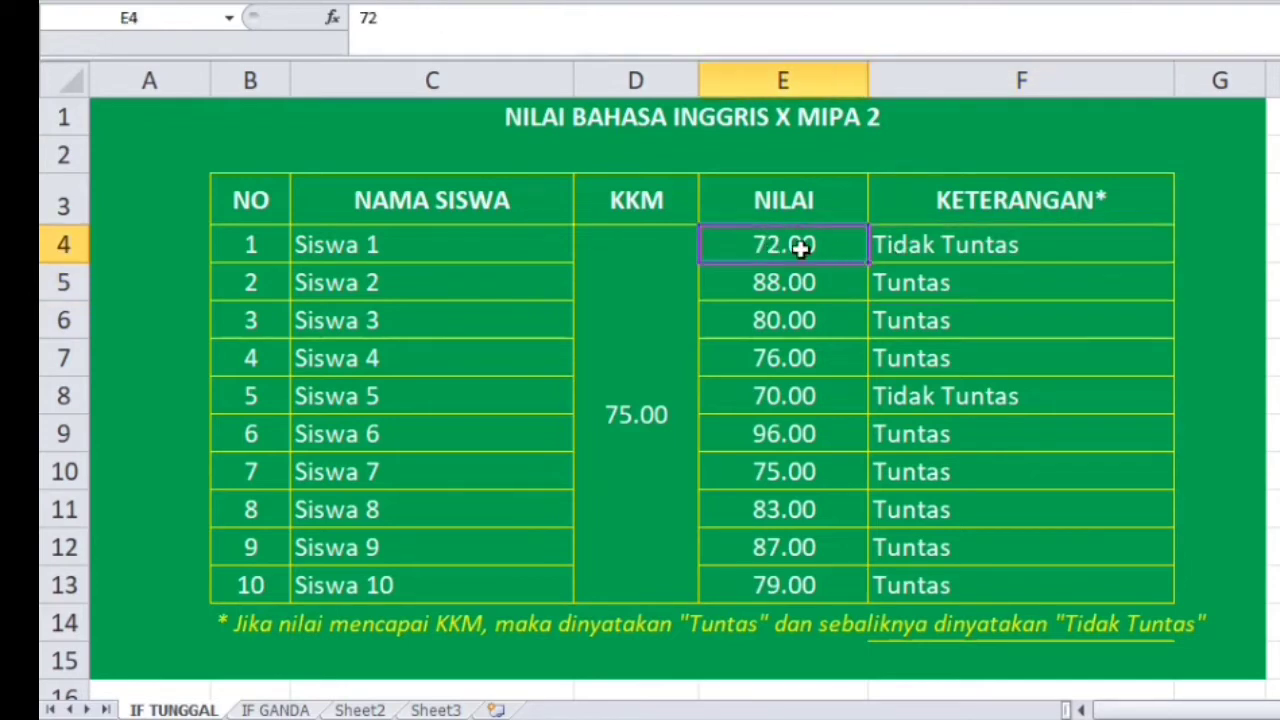
{"action": "left_click", "coordinate": [634, 428]}
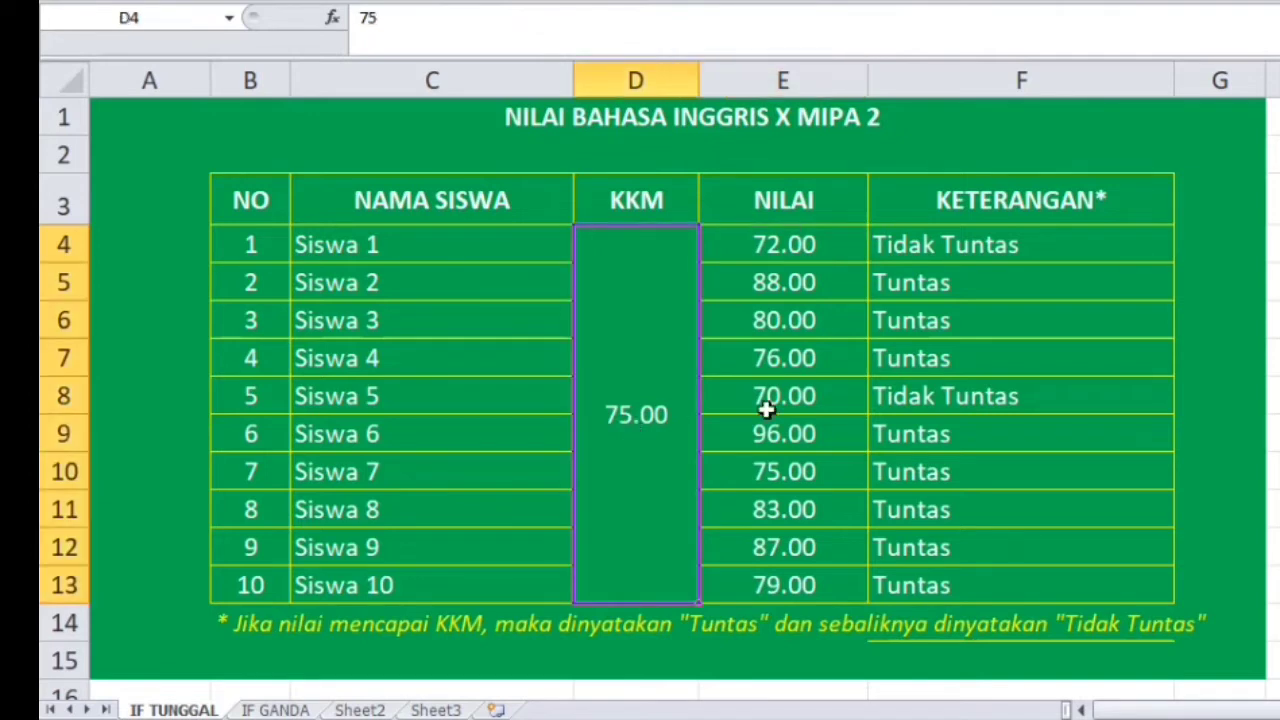
{"action": "left_click", "coordinate": [990, 397]}
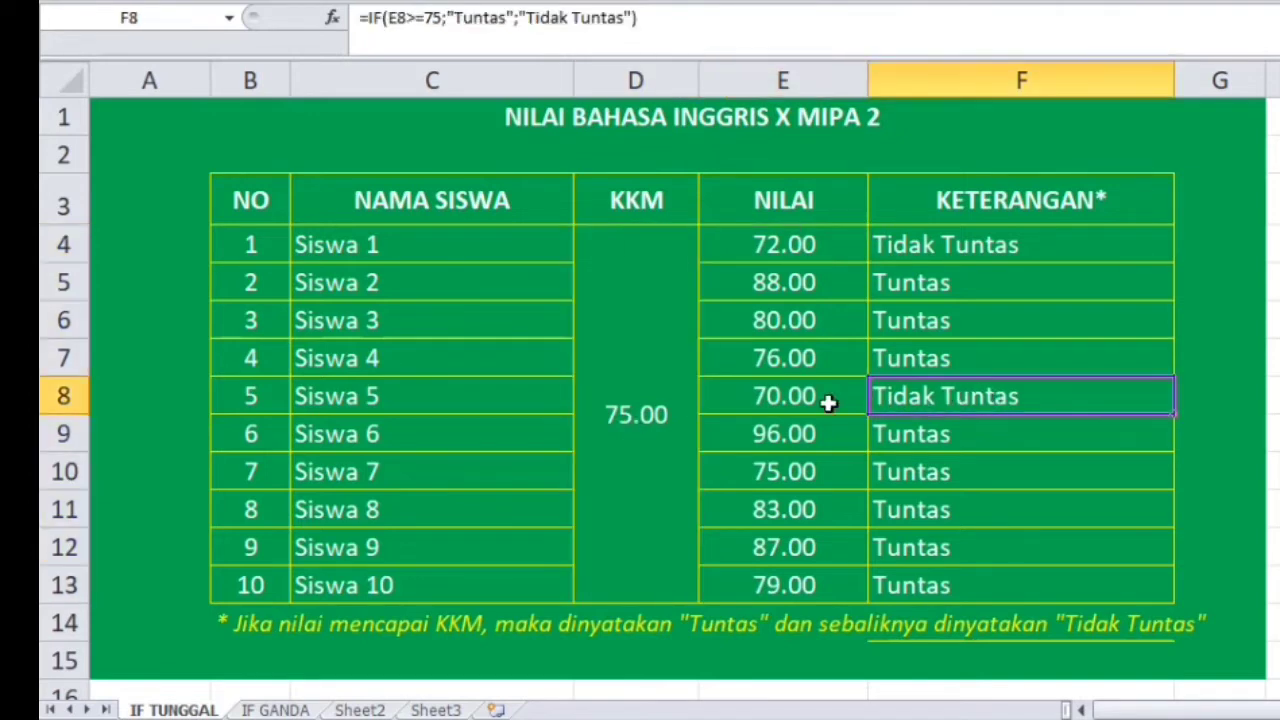
{"action": "left_click", "coordinate": [771, 395]}
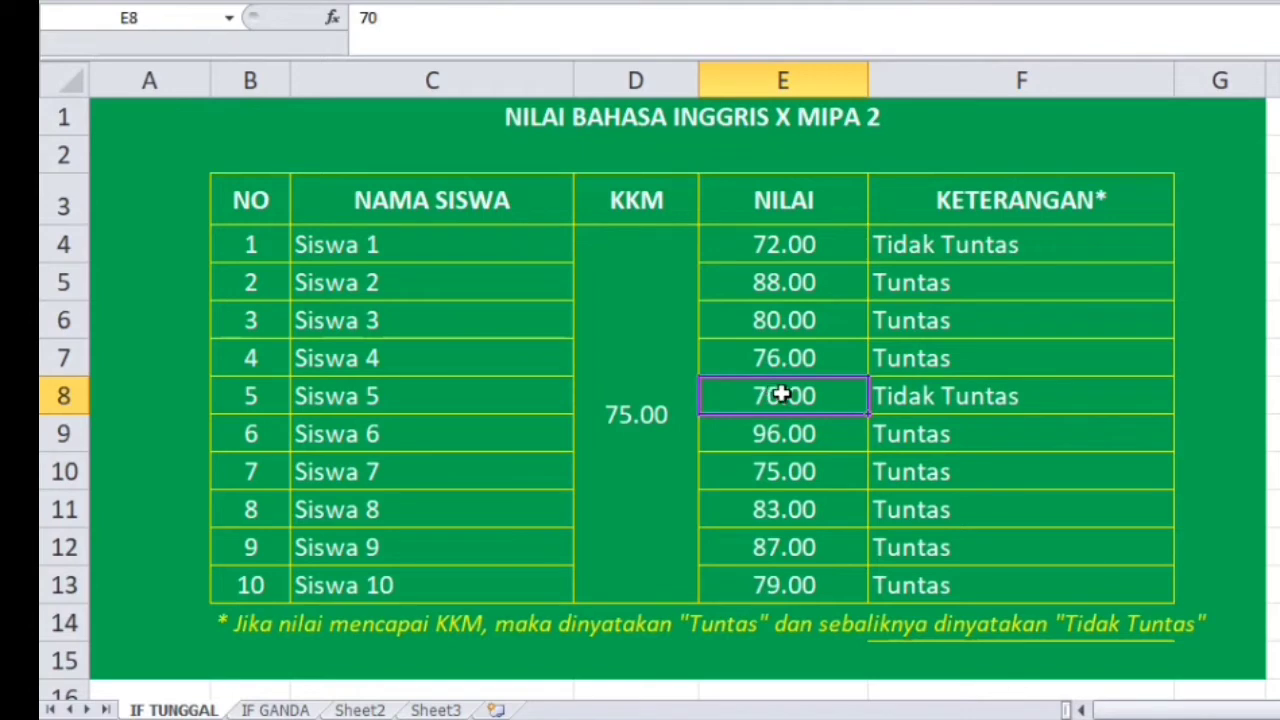
{"action": "left_click", "coordinate": [612, 432]}
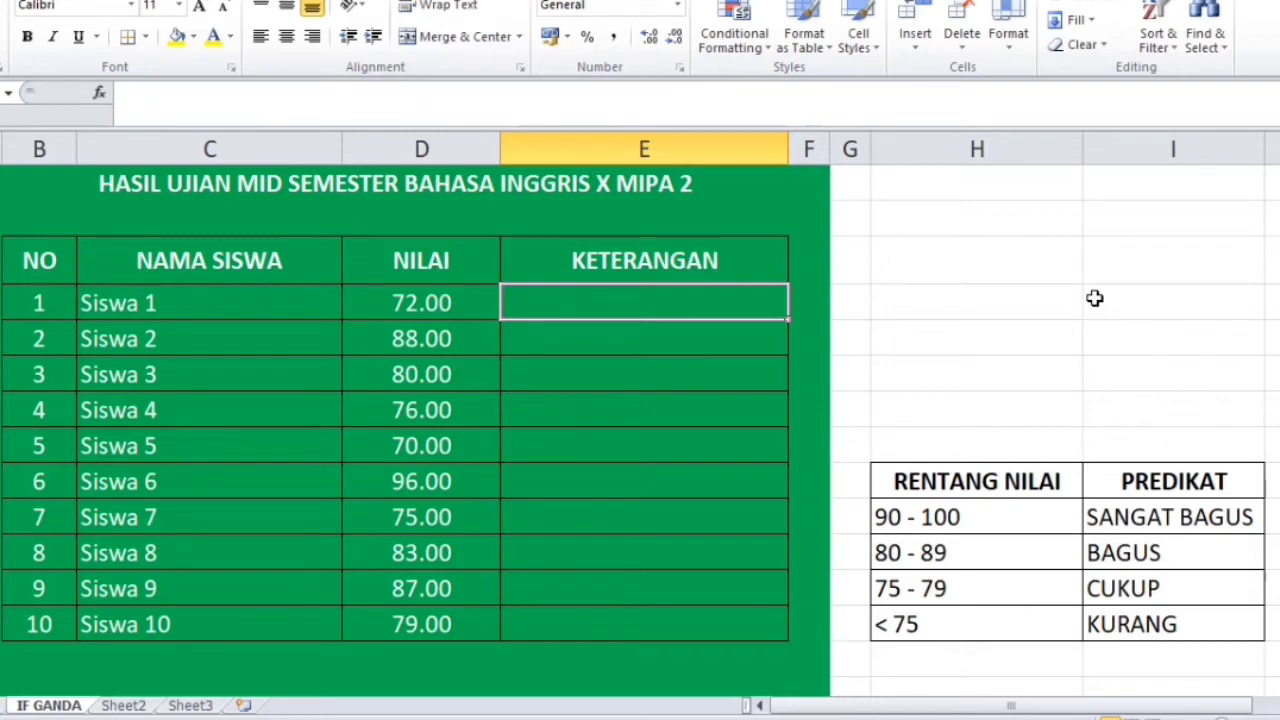
Step: Examine the RENTANG NILAI score ranges and their PREDIKAT labels in the reference table on the IF GANDA sheet
{"action": "left_click", "coordinate": [937, 518]}
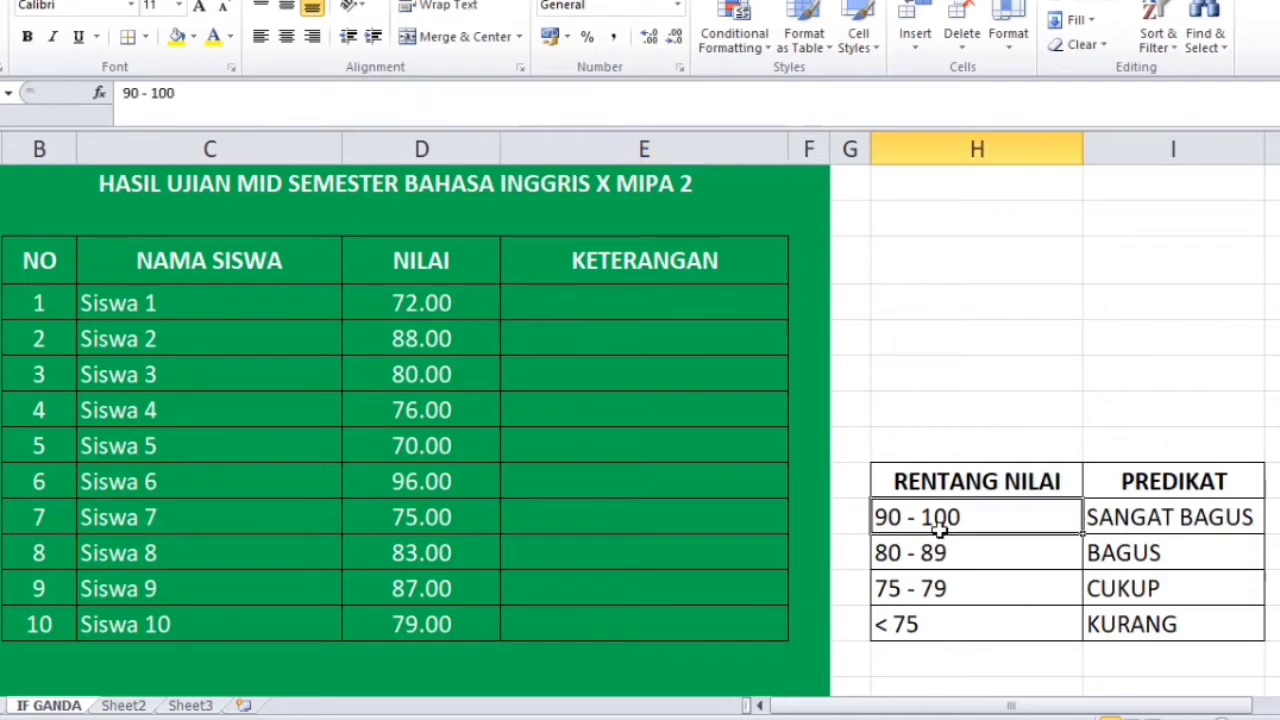
{"action": "left_click", "coordinate": [940, 553]}
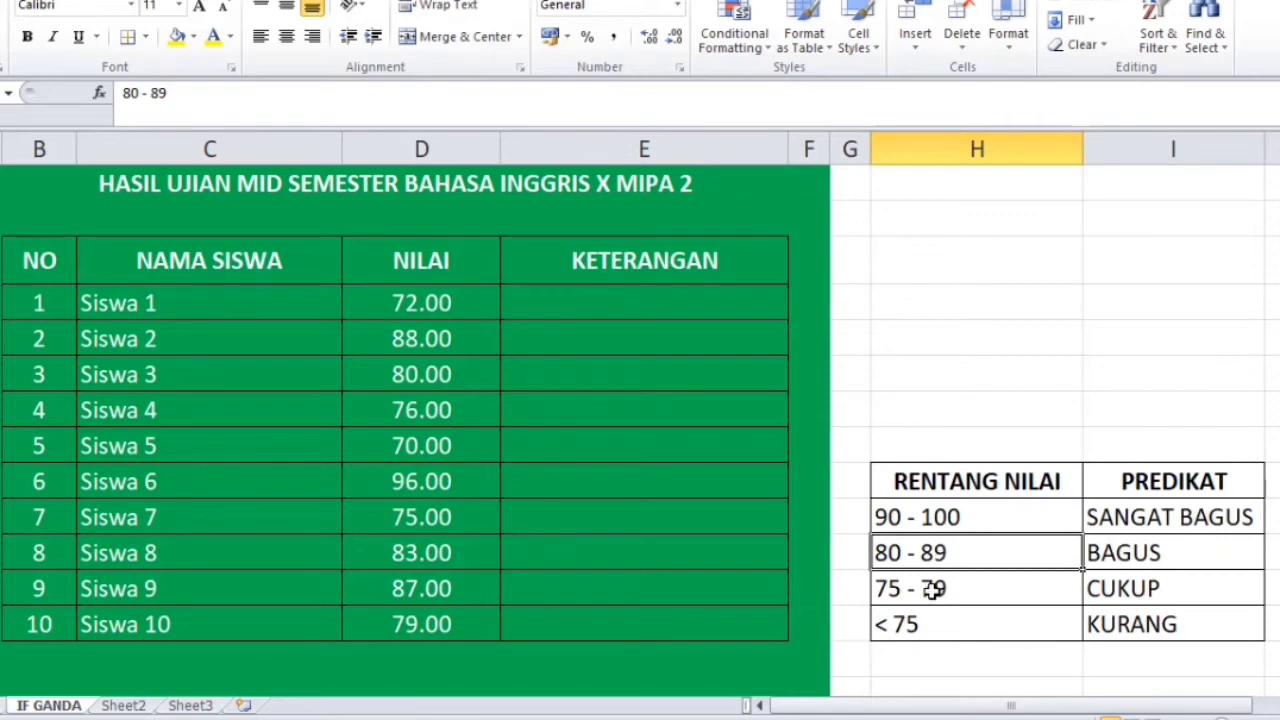
{"action": "left_click", "coordinate": [933, 590]}
{"action": "left_click", "coordinate": [949, 628]}
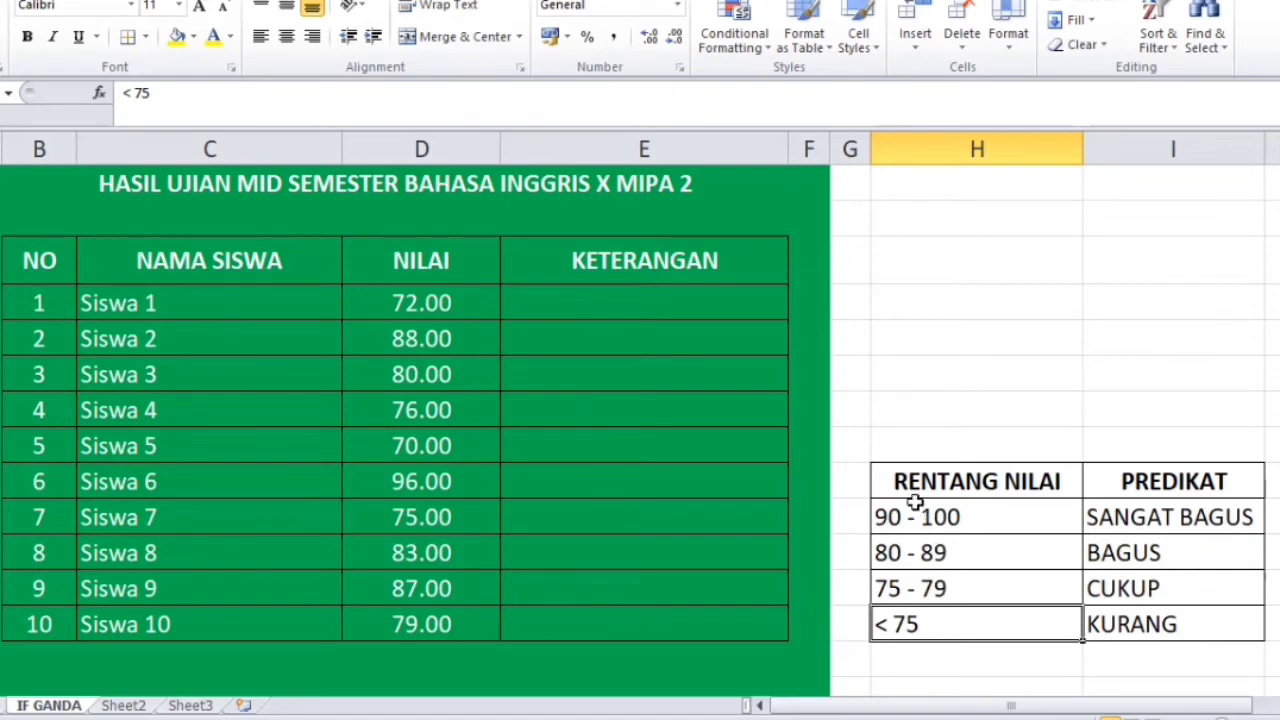
{"action": "left_click_drag", "start_coordinate": [905, 480], "coordinate": [923, 616]}
{"action": "left_click", "coordinate": [1150, 478]}
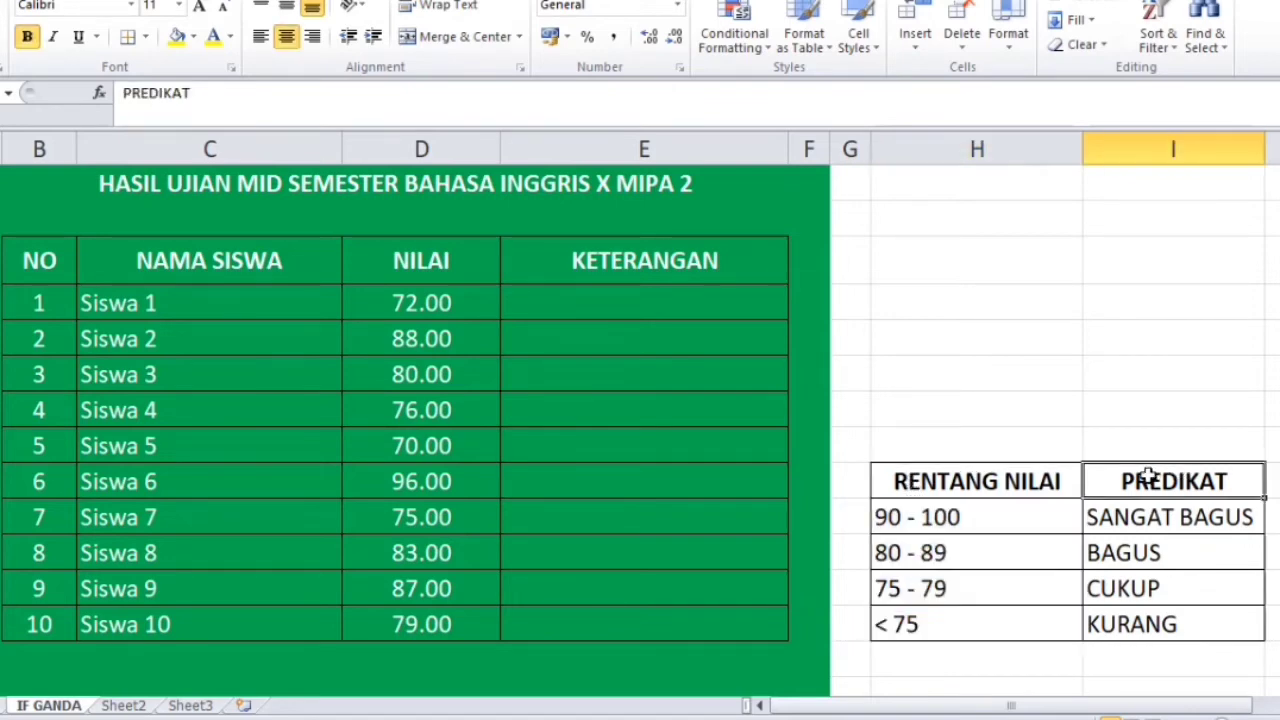
{"action": "left_click_drag", "start_coordinate": [1148, 478], "coordinate": [1134, 623]}
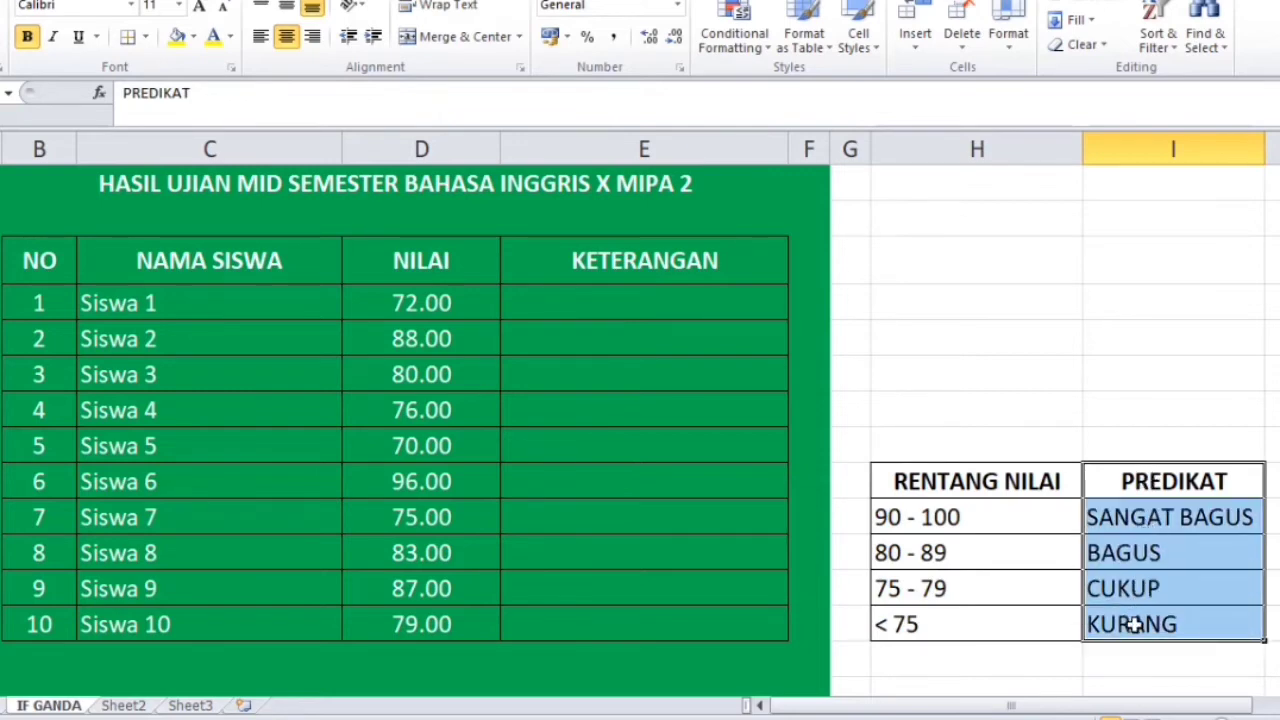
Step: Start an IF formula in E4 for Siswa 1 that returns "Sangat Bagus" when D4>=90
{"action": "left_click", "coordinate": [524, 302]}
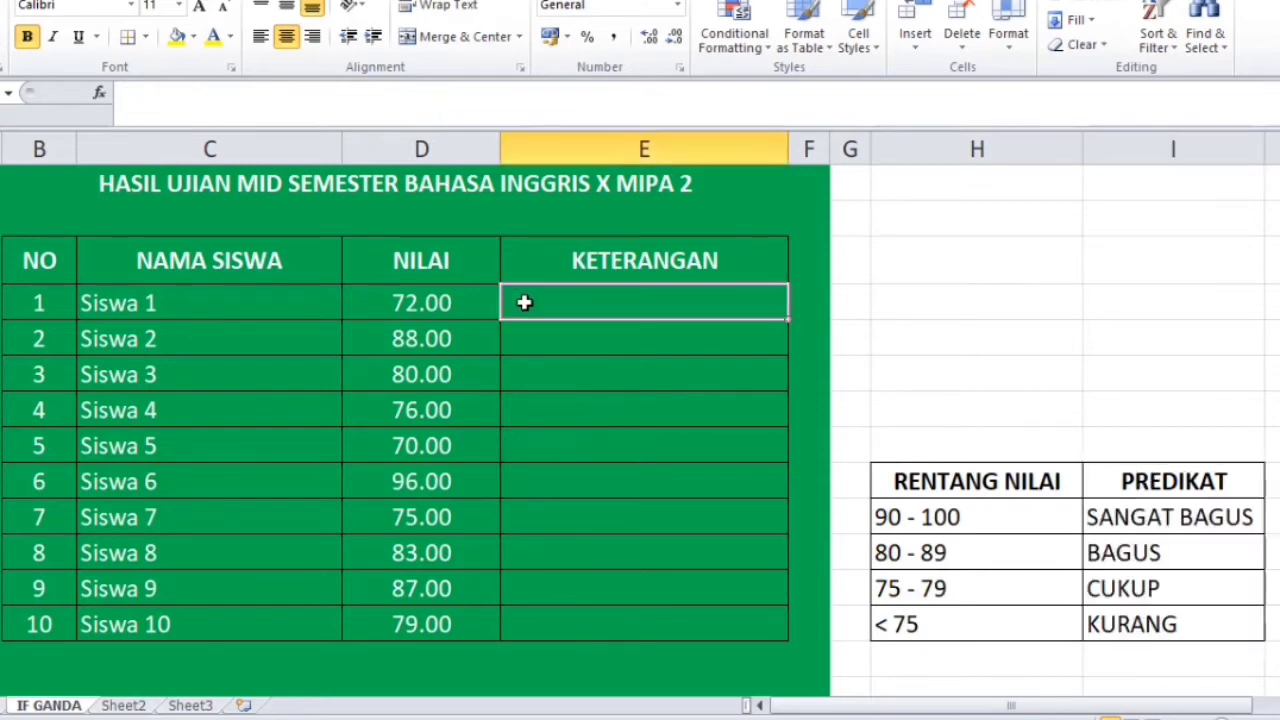
{"action": "type", "text": "="}
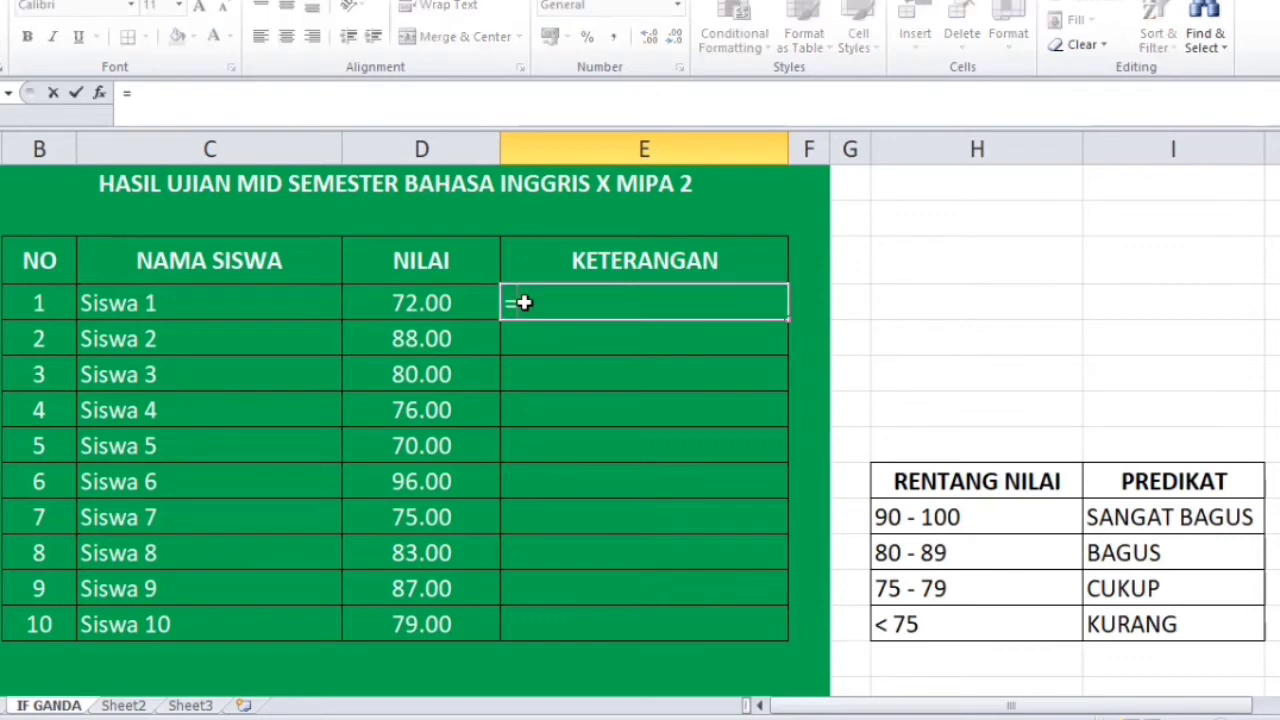
{"action": "type", "text": "if("}
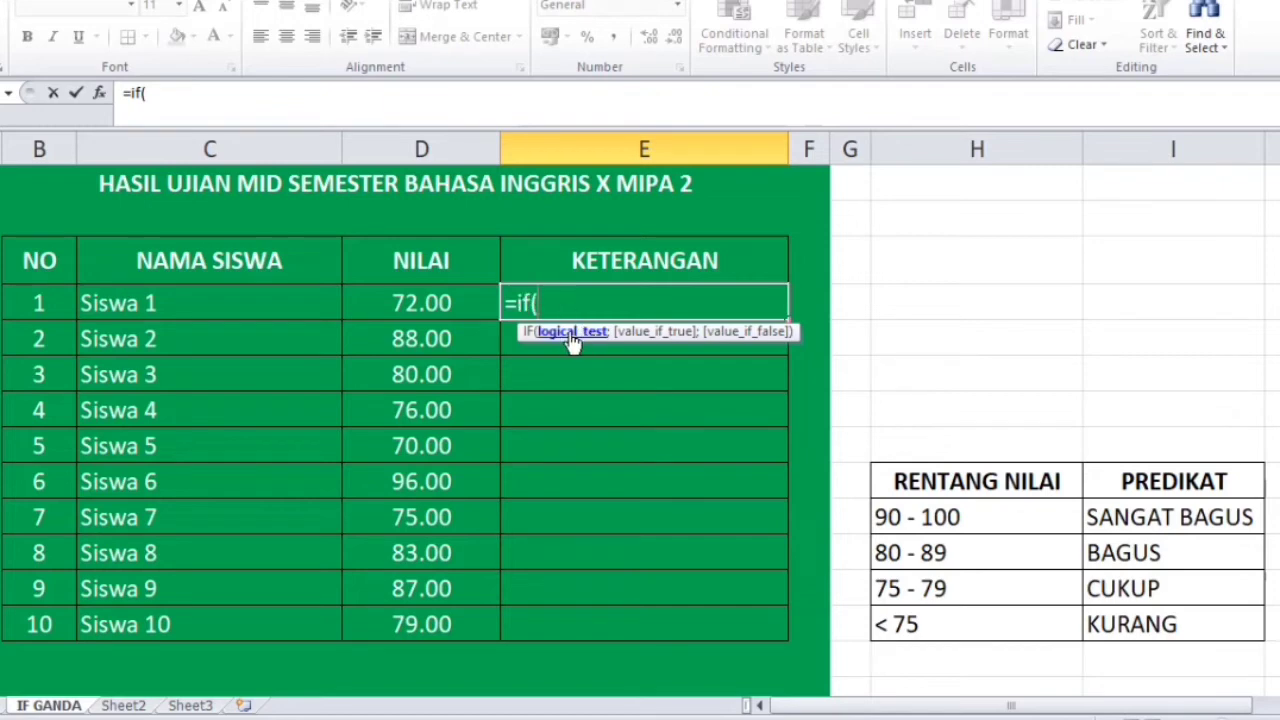
{"action": "left_click", "coordinate": [402, 305]}
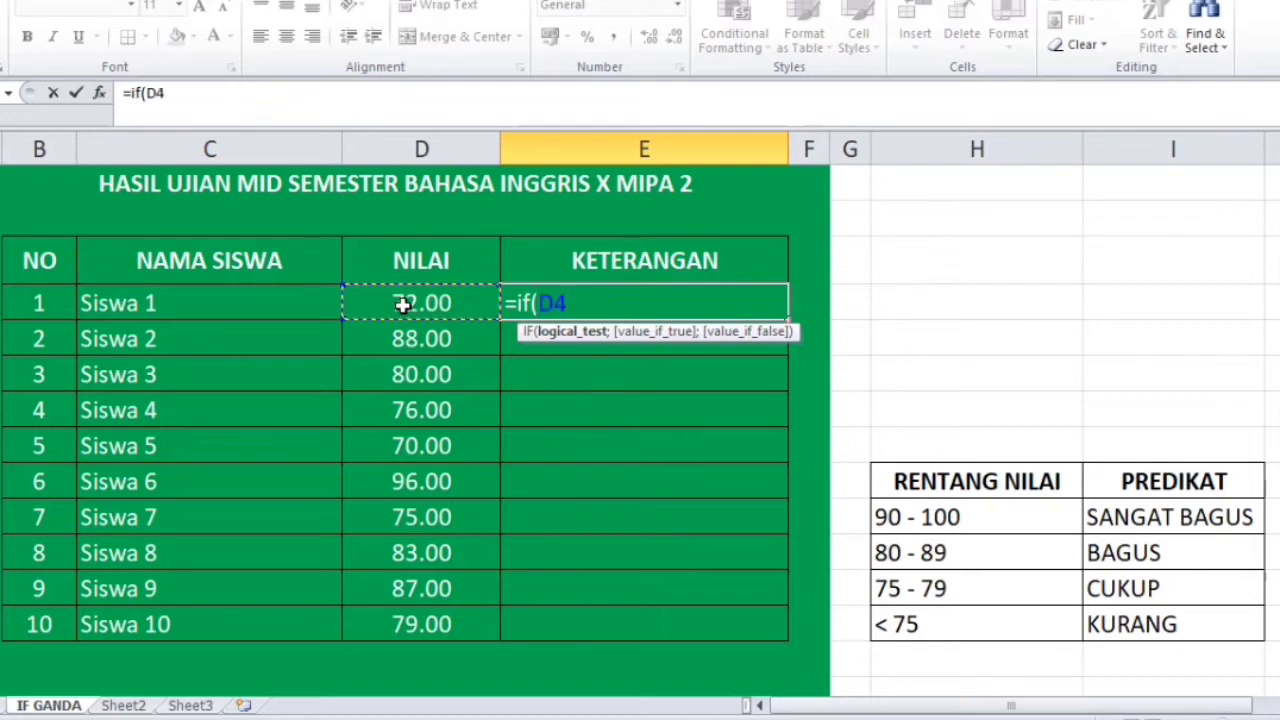
{"action": "type", "text": ">=90"}
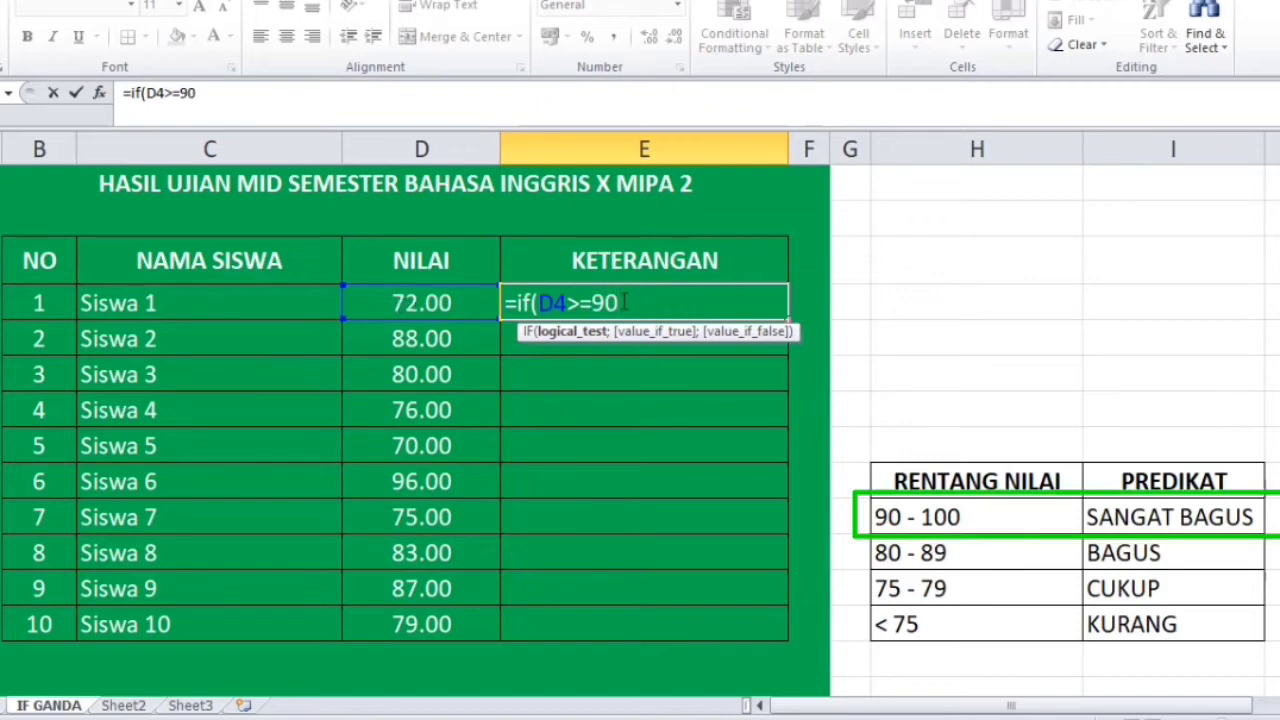
{"action": "left_click_drag", "start_coordinate": [622, 303], "coordinate": [541, 303]}
{"action": "left_click", "coordinate": [643, 303]}
{"action": "type", "text": ";"}
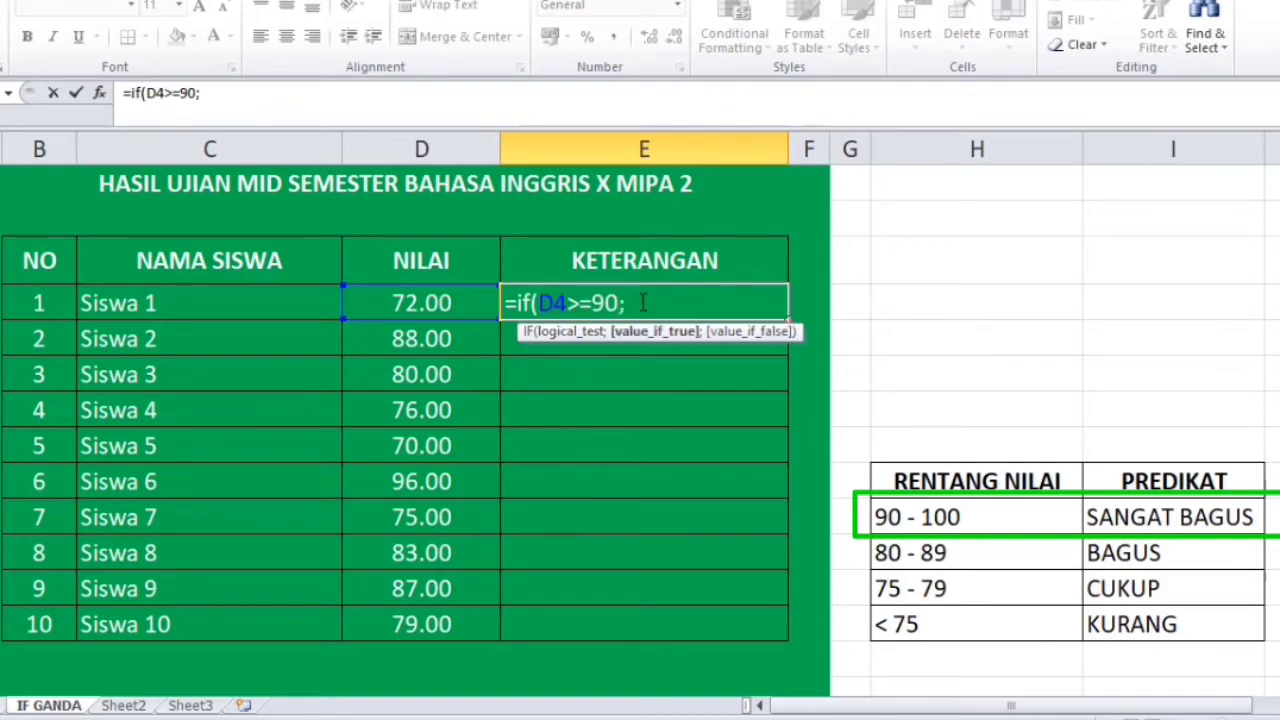
{"action": "type", "text": "\"Sangat Bagus"}
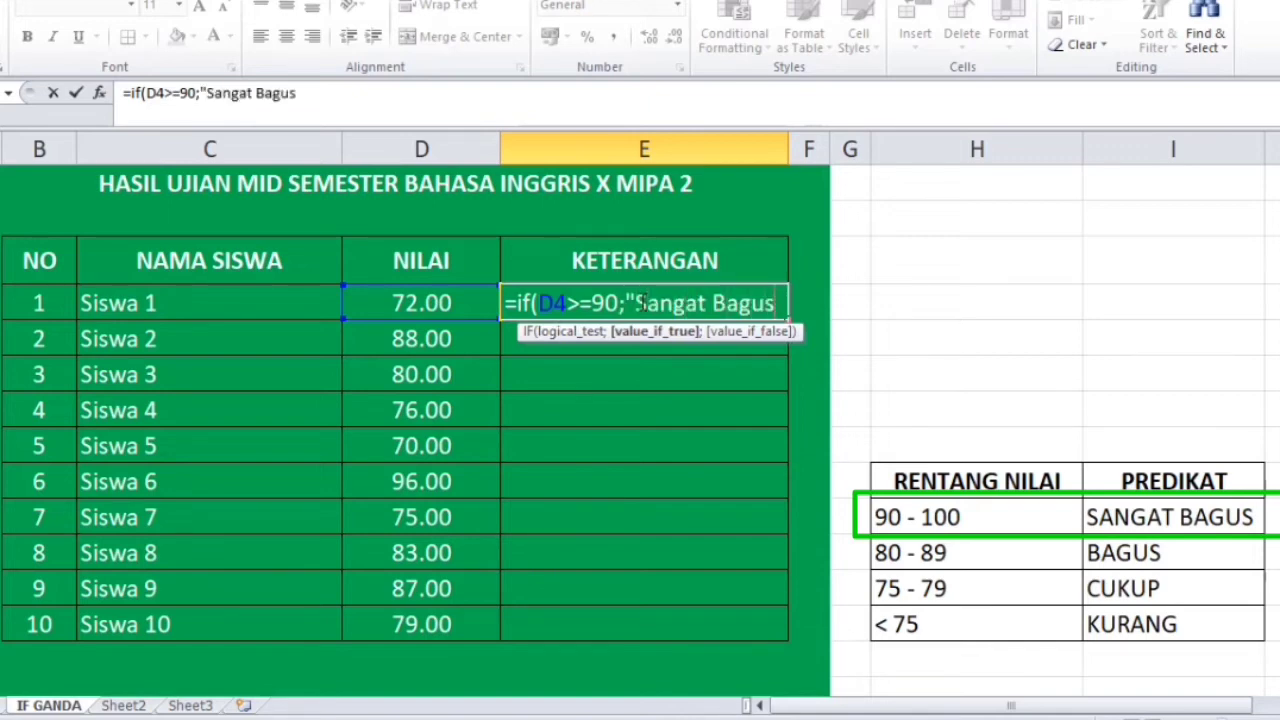
{"action": "type", "text": "\";"}
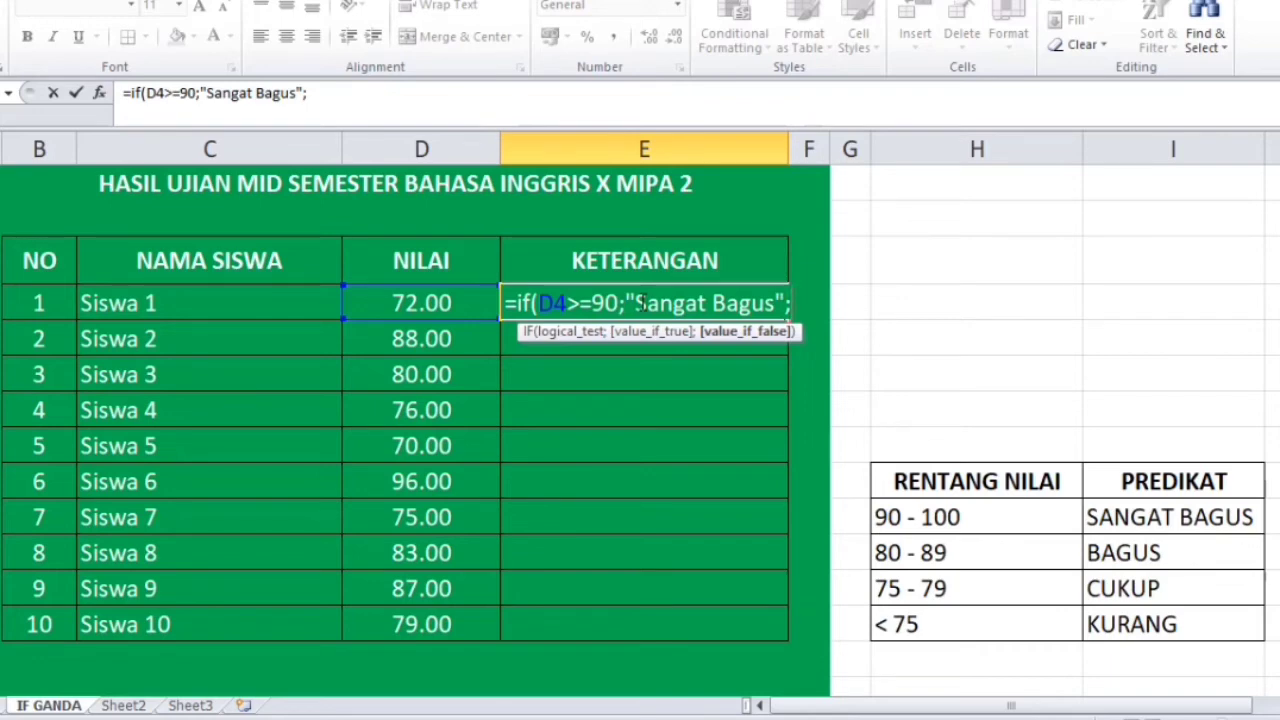
Step: Nest a second IF as the value-if-false argument, returning "Bagus" when D4>=80
{"action": "type", "text": "if("}
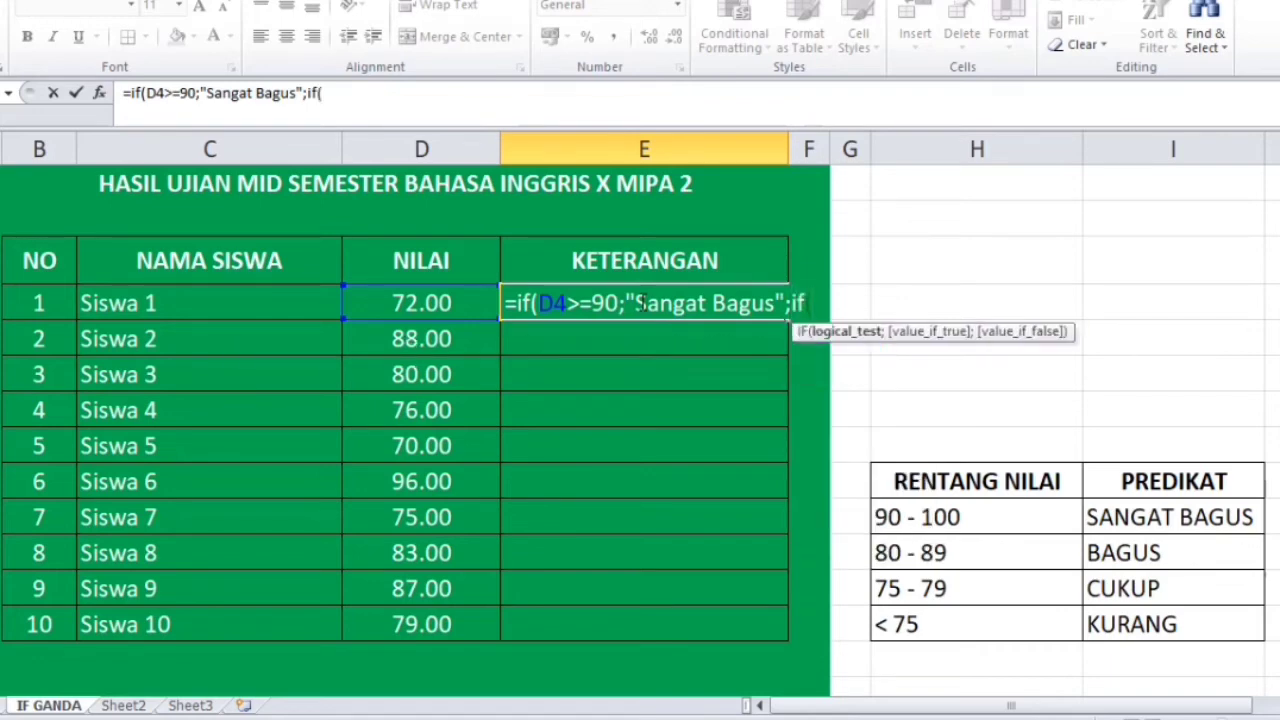
{"action": "left_click", "coordinate": [401, 305]}
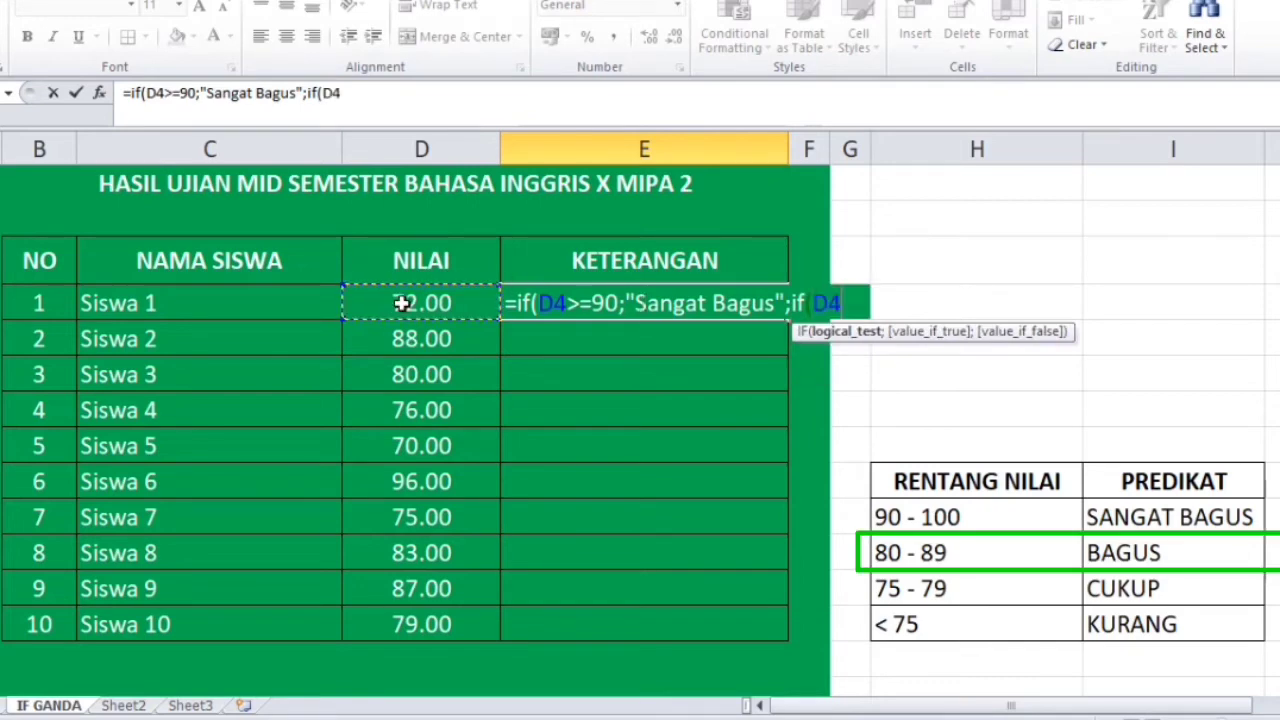
{"action": "type", "text": ">="}
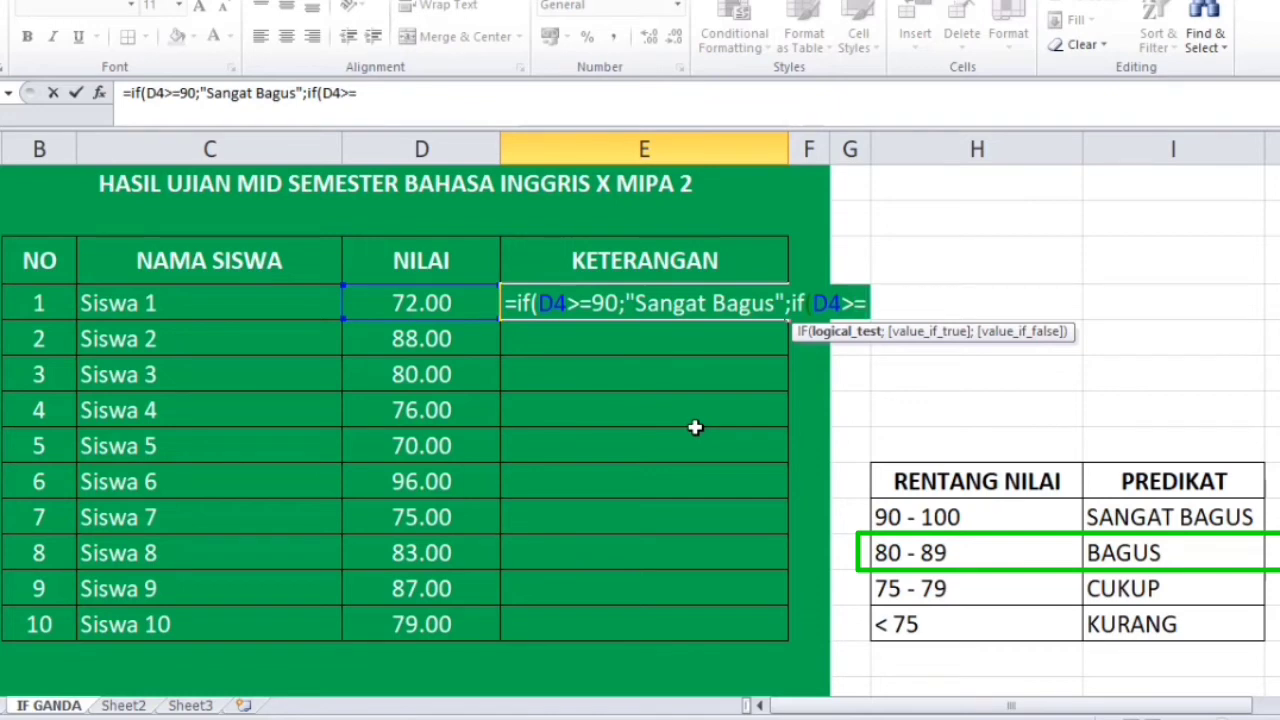
{"action": "type", "text": "80"}
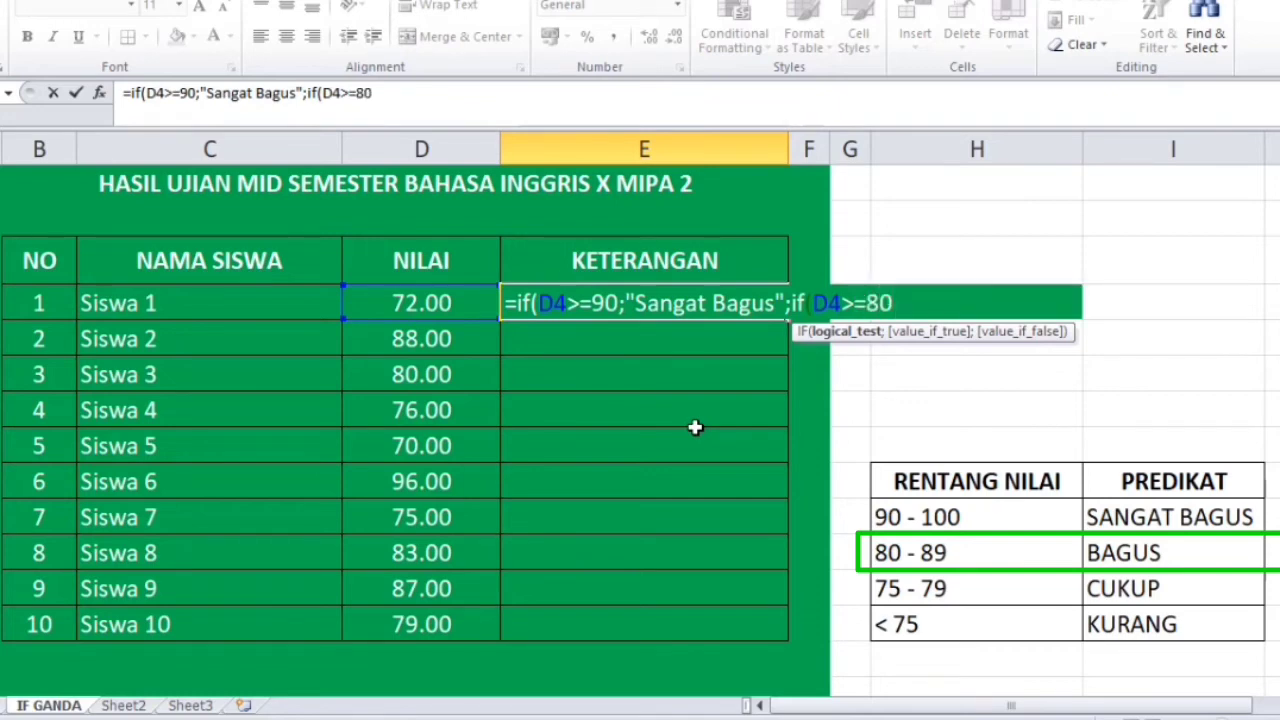
{"action": "type", "text": ";\""}
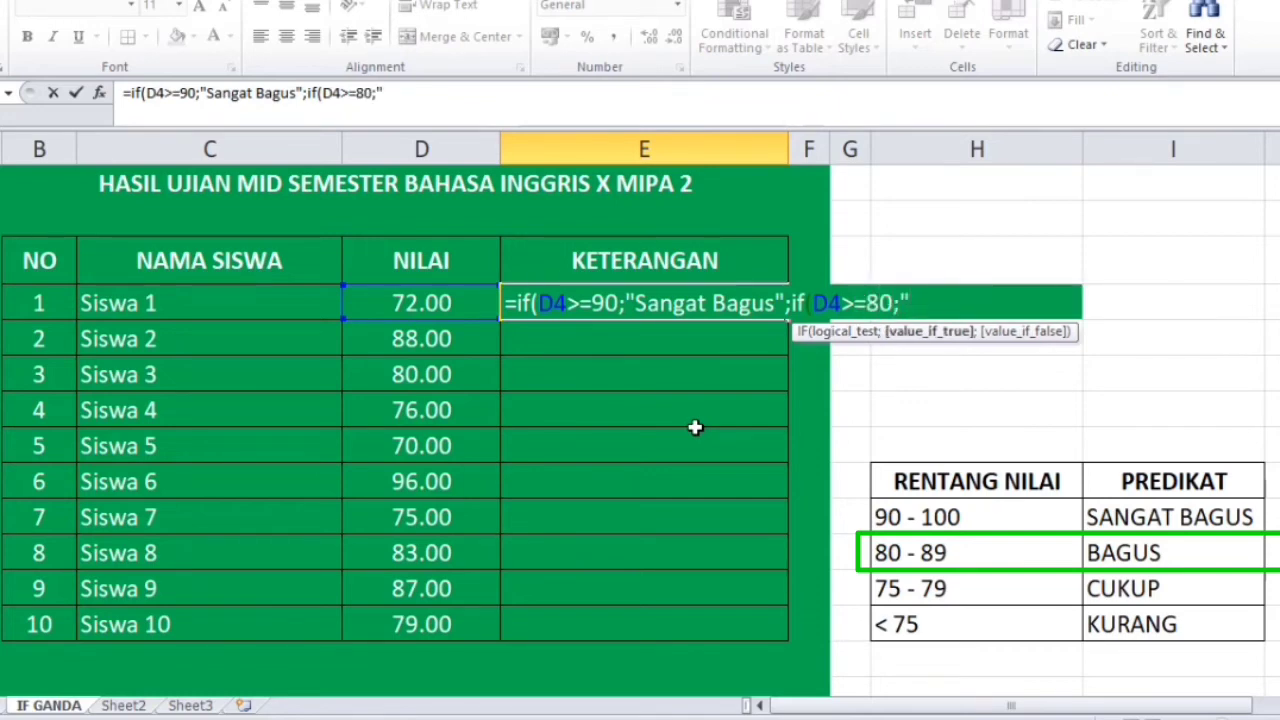
{"action": "type", "text": "Bagis"}
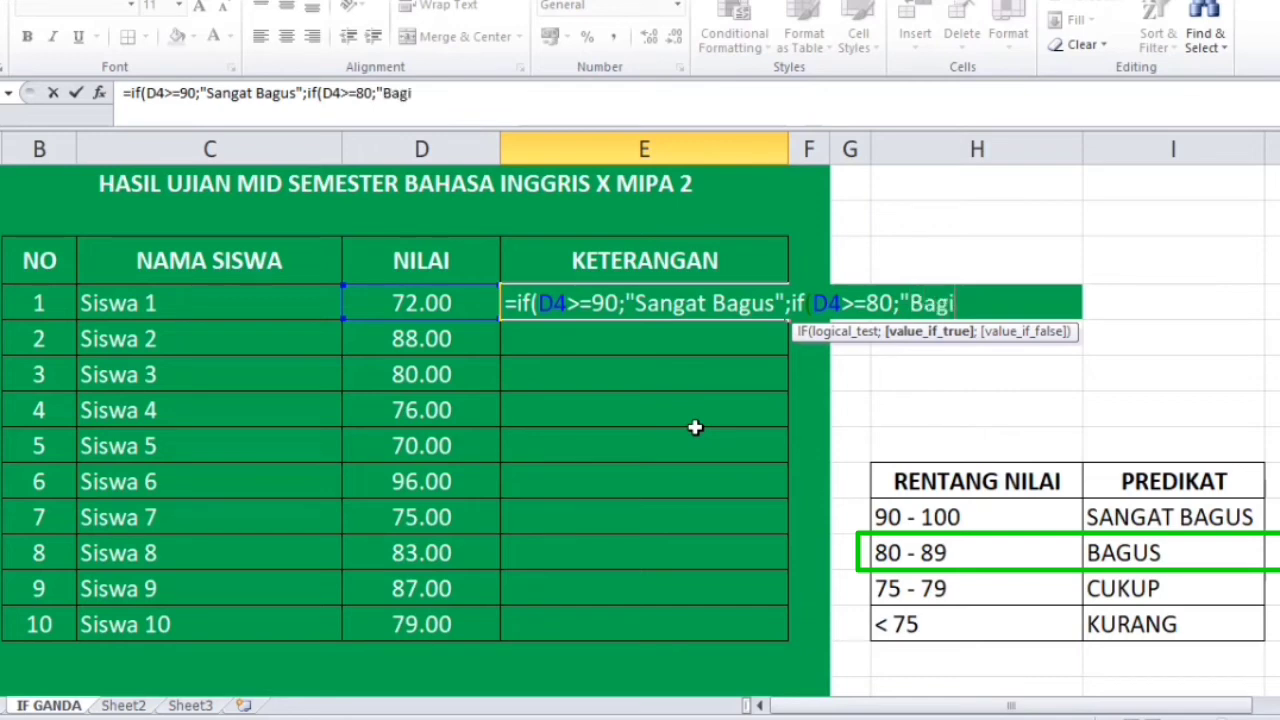
{"action": "key", "text": "BackSpace"}
{"action": "key", "text": "BackSpace"}
{"action": "type", "text": "us\";"}
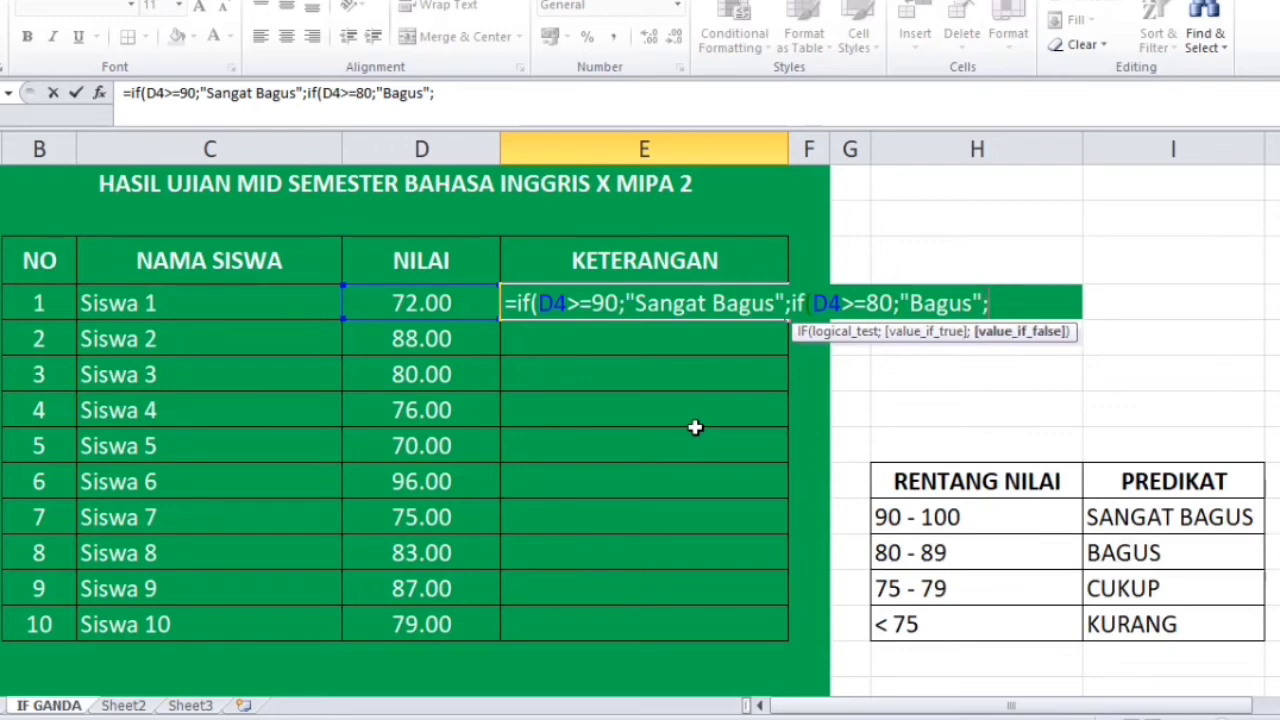
Step: Nest a third IF inside the second one, returning "Cukup" when D4>=75
{"action": "type", "text": "If("}
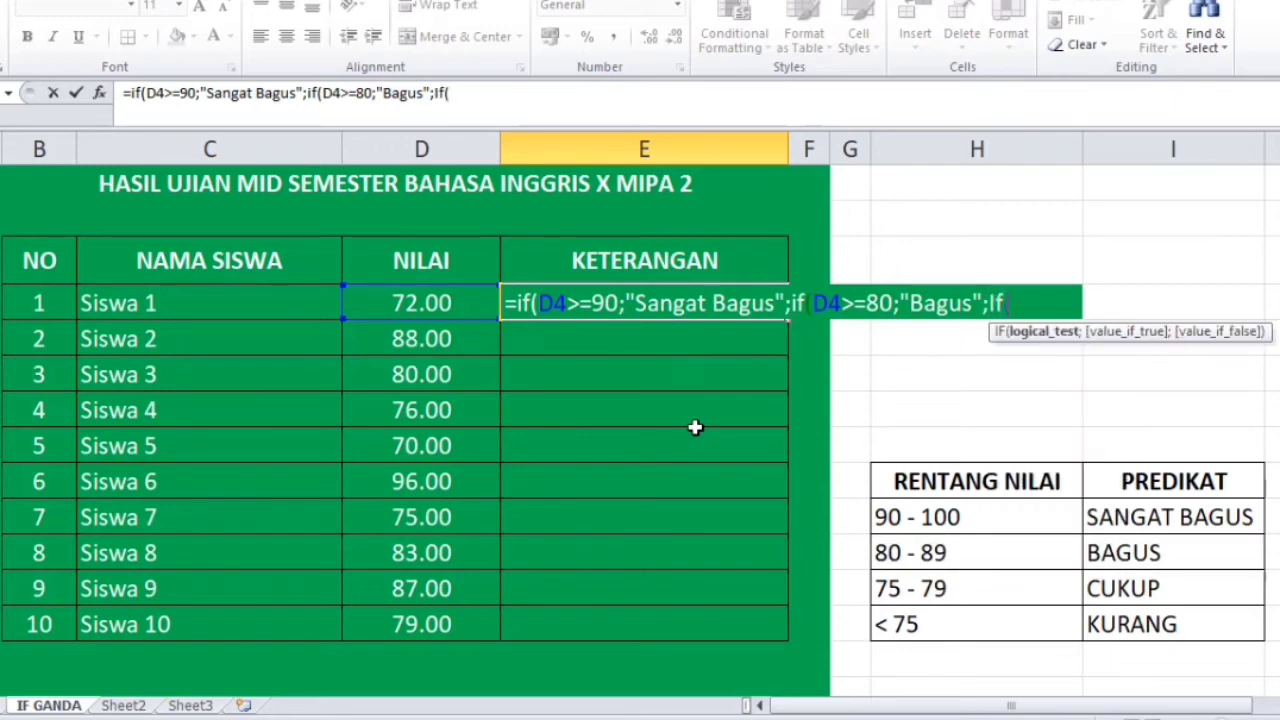
{"action": "left_click", "coordinate": [430, 306]}
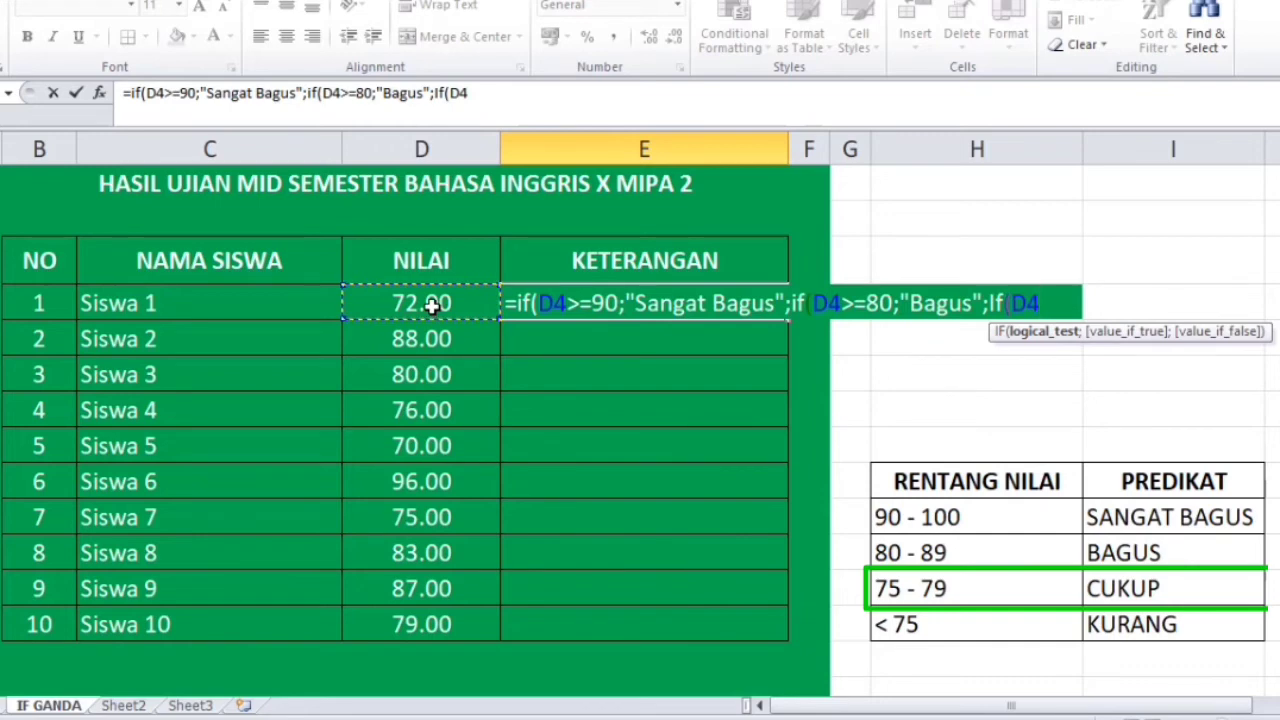
{"action": "type", "text": ">=75"}
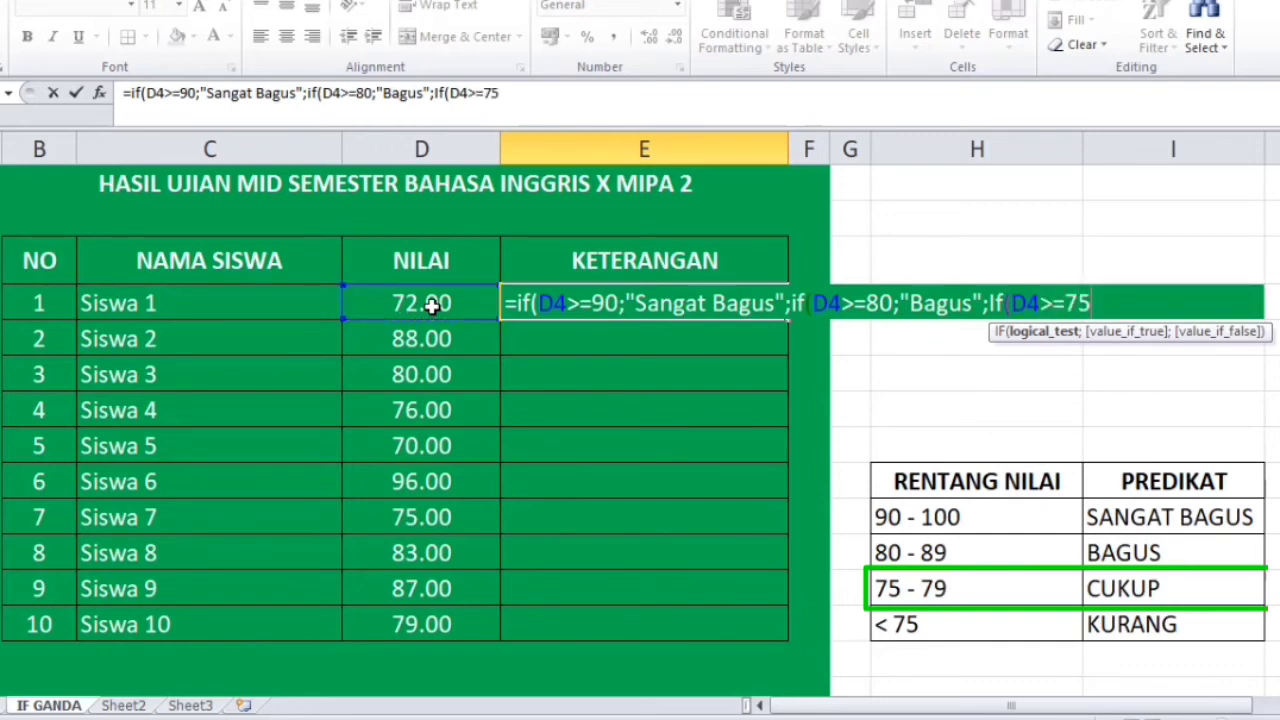
{"action": "type", "text": ";"}
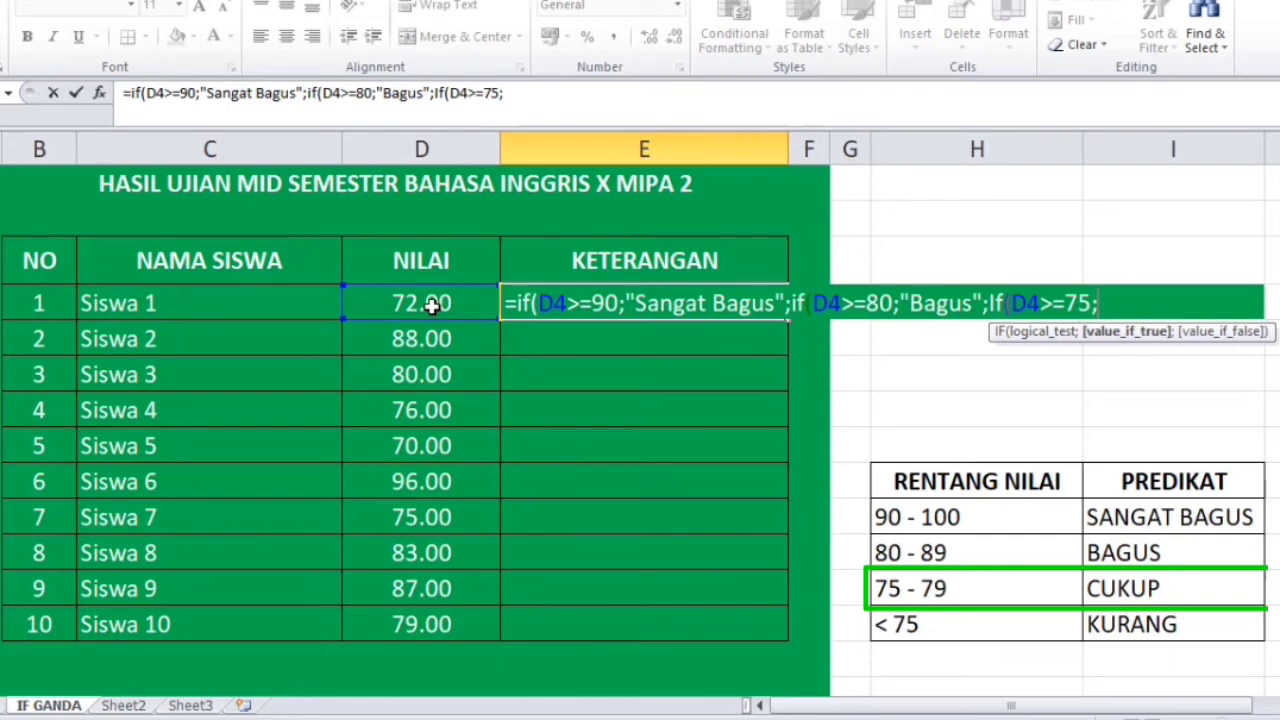
{"action": "type", "text": "\"Cukup"}
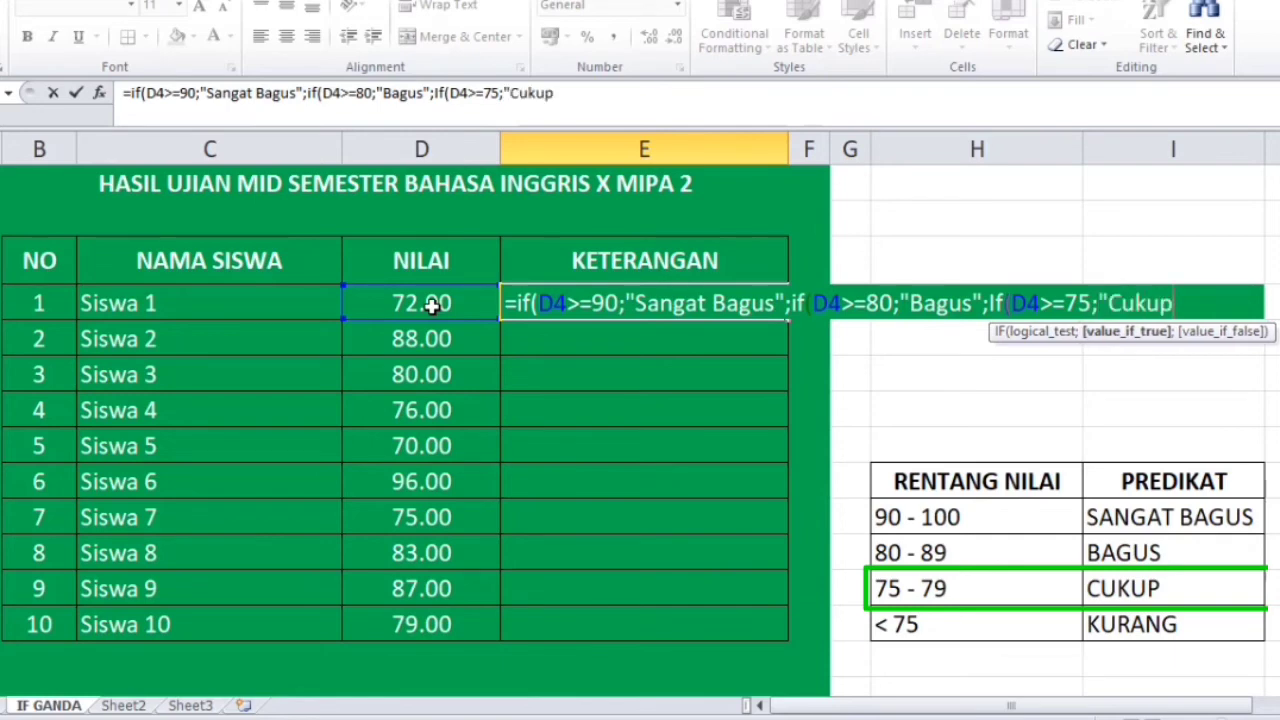
{"action": "type", "text": "\""}
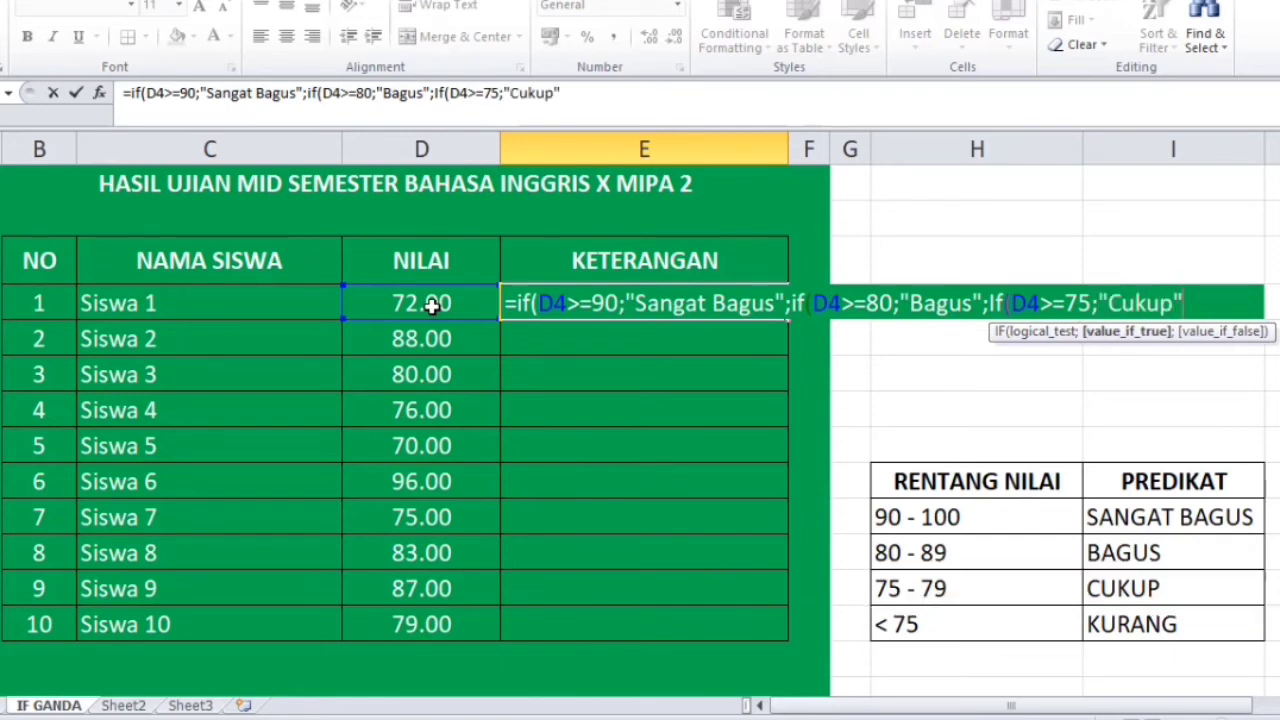
{"action": "type", "text": ";"}
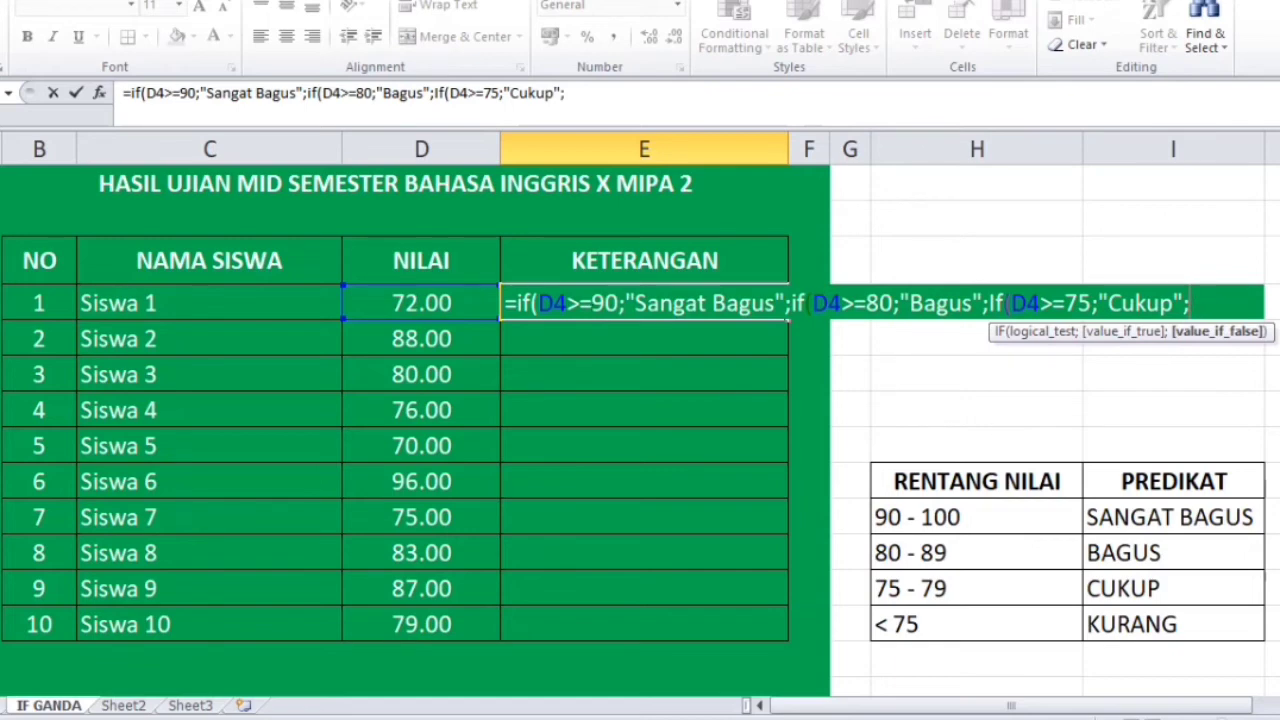
Step: Add "Kurang" as the final value-if-false argument, close all three IF functions and complete the E4 formula
{"action": "type", "text": "\"Kurang\""}
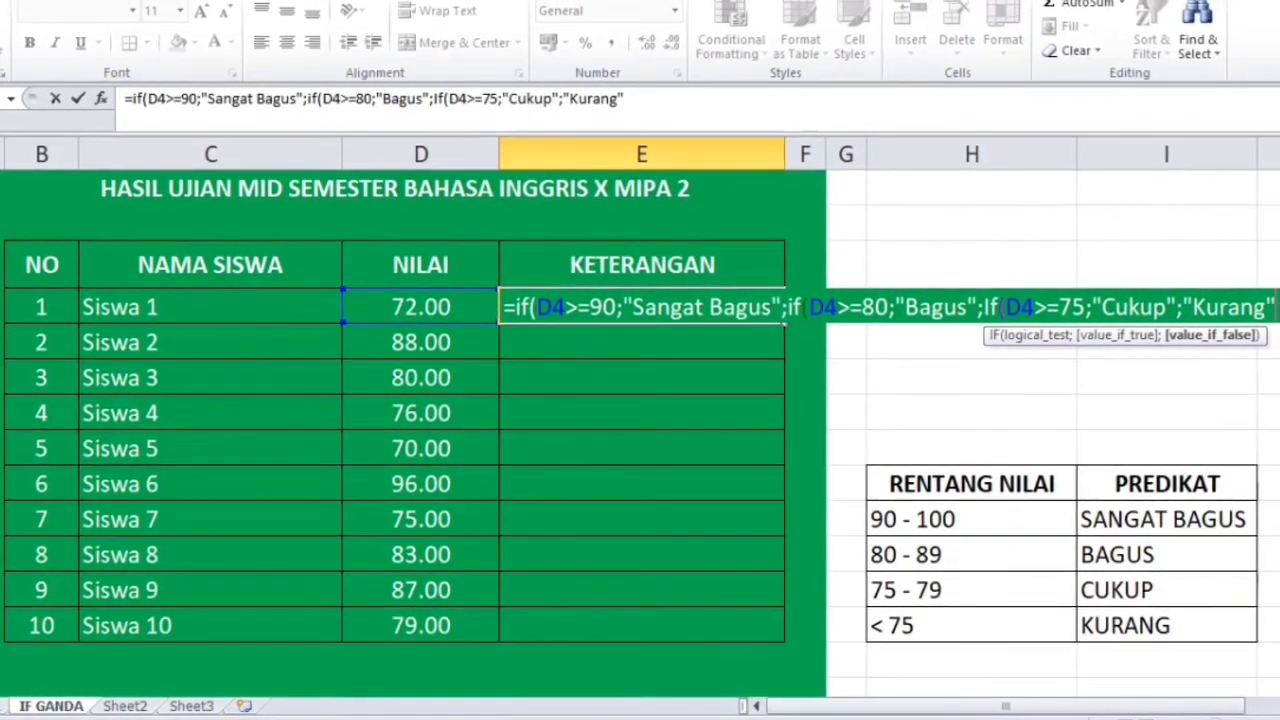
{"action": "type", "text": "))"}
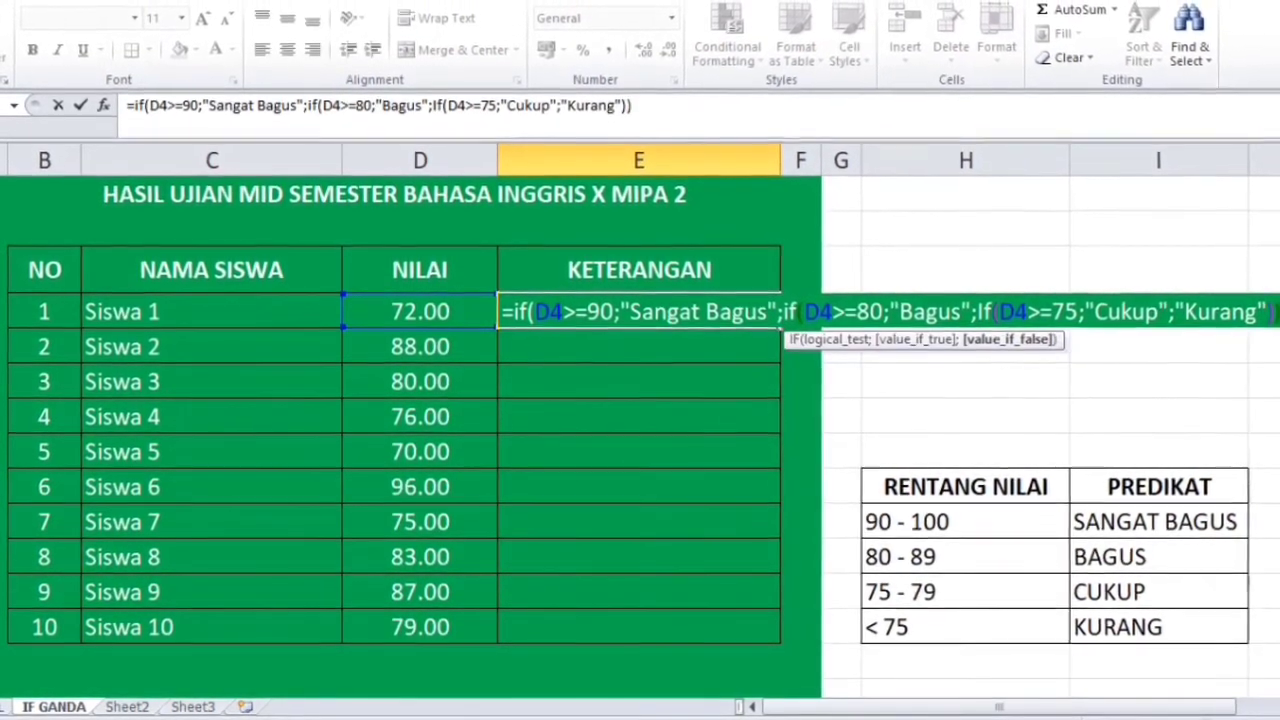
{"action": "type", "text": ")"}
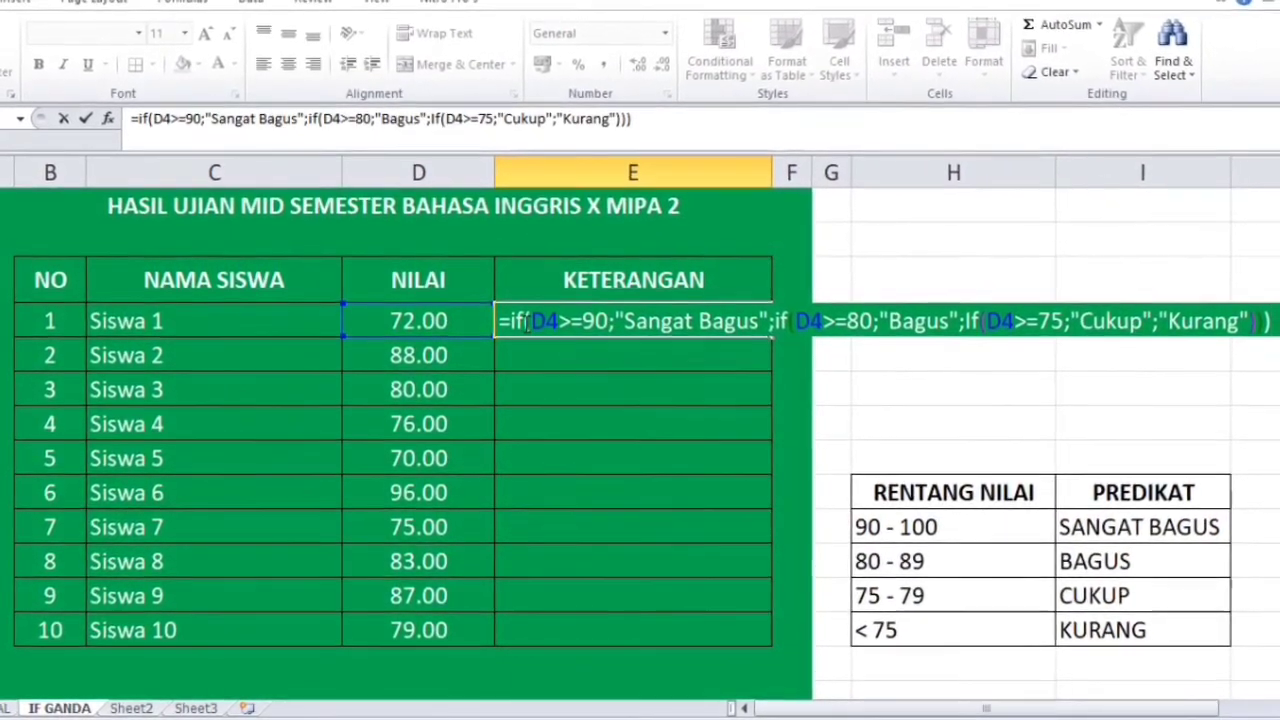
{"action": "left_click", "coordinate": [528, 320]}
{"action": "left_click", "coordinate": [790, 320]}
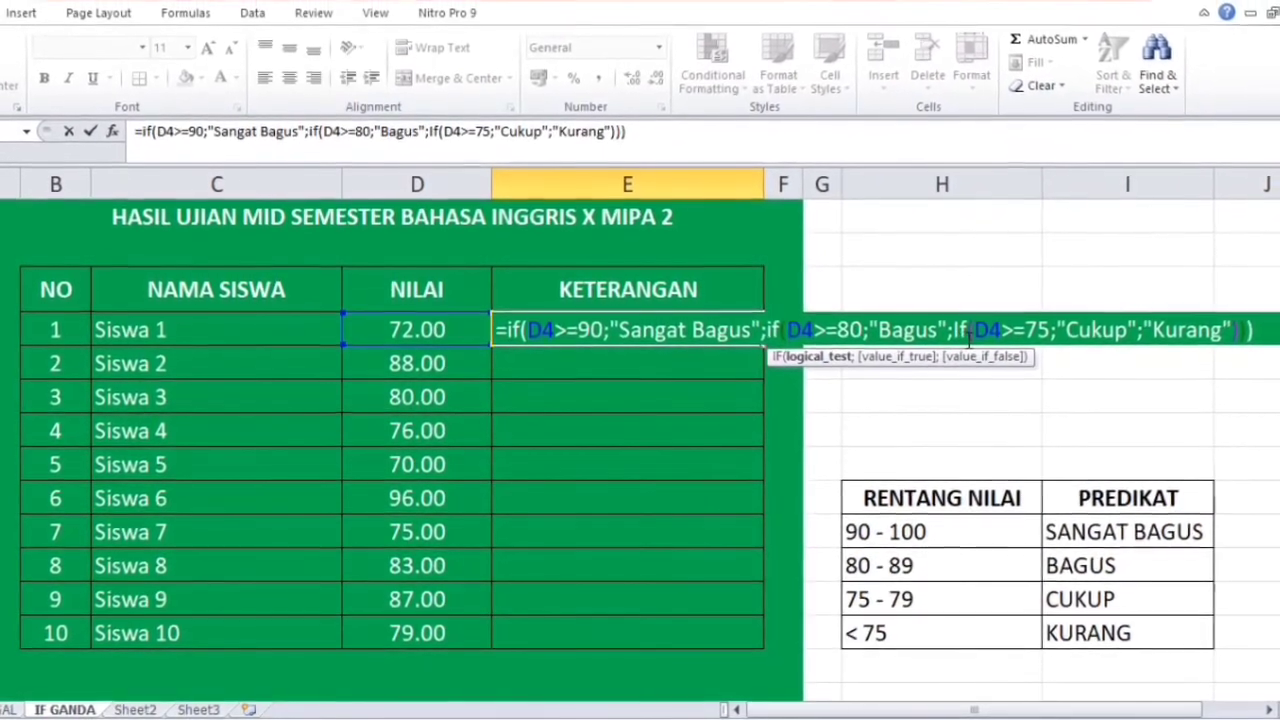
{"action": "left_click", "coordinate": [1264, 329]}
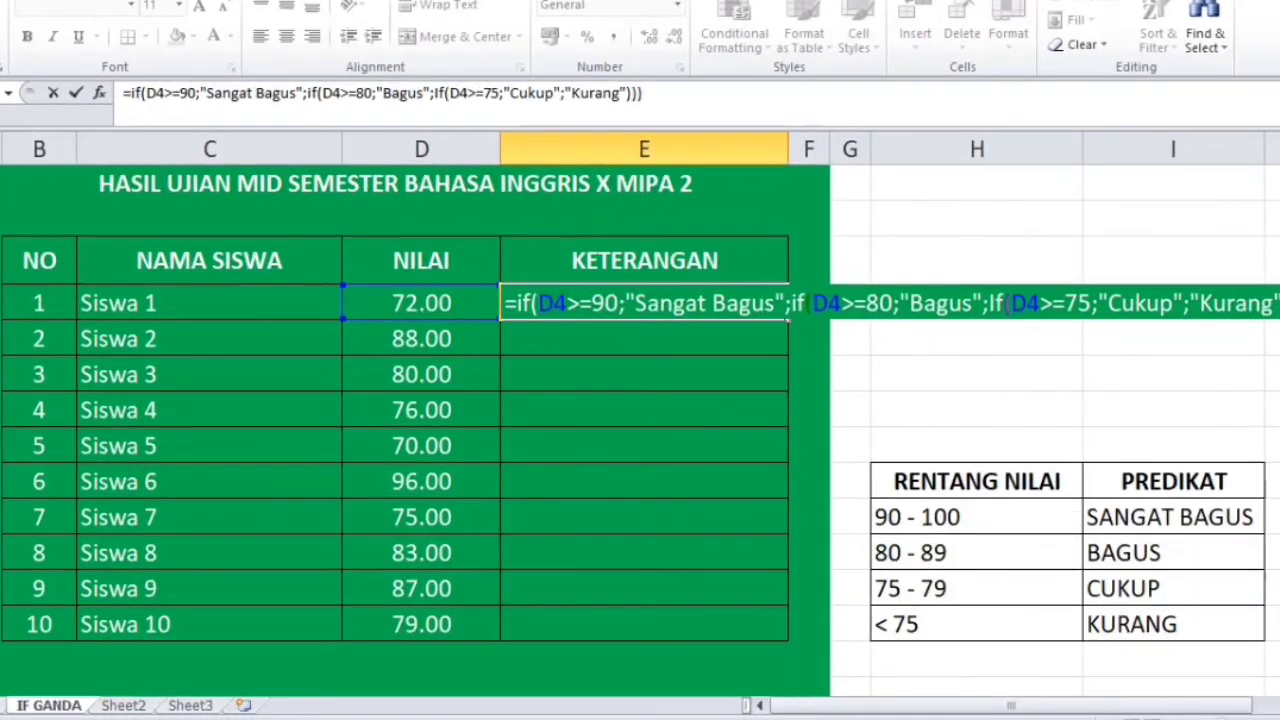
{"action": "key", "text": "Return"}
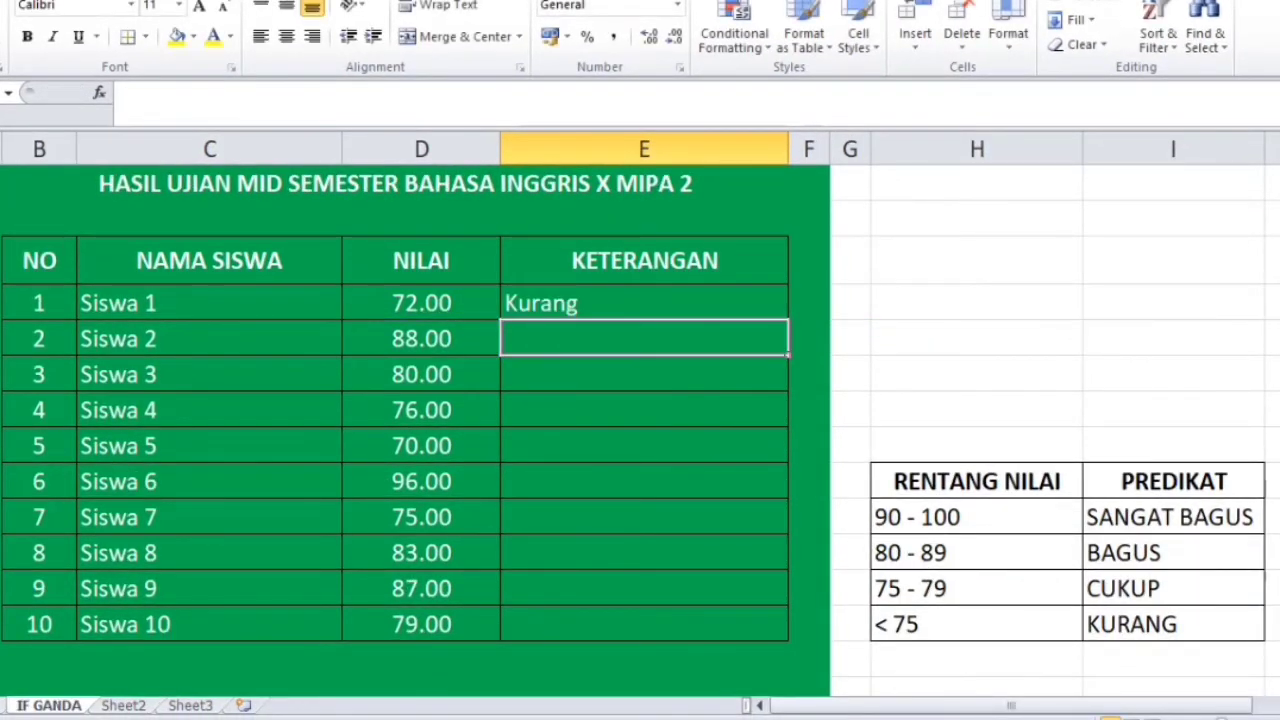
Step: Fill the nested IF formula from E4 down the KETERANGAN column for all ten students
{"action": "left_click", "coordinate": [745, 304]}
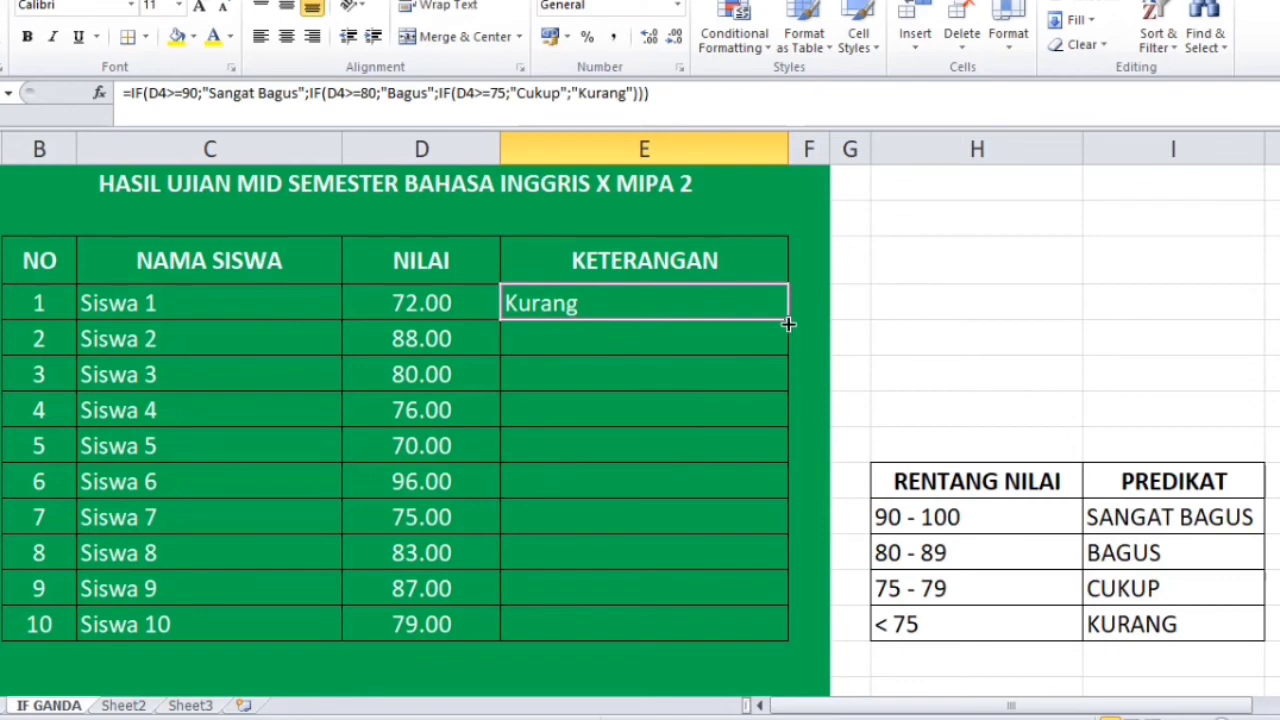
{"action": "double_click", "coordinate": [788, 324]}
{"action": "left_click", "coordinate": [871, 340]}
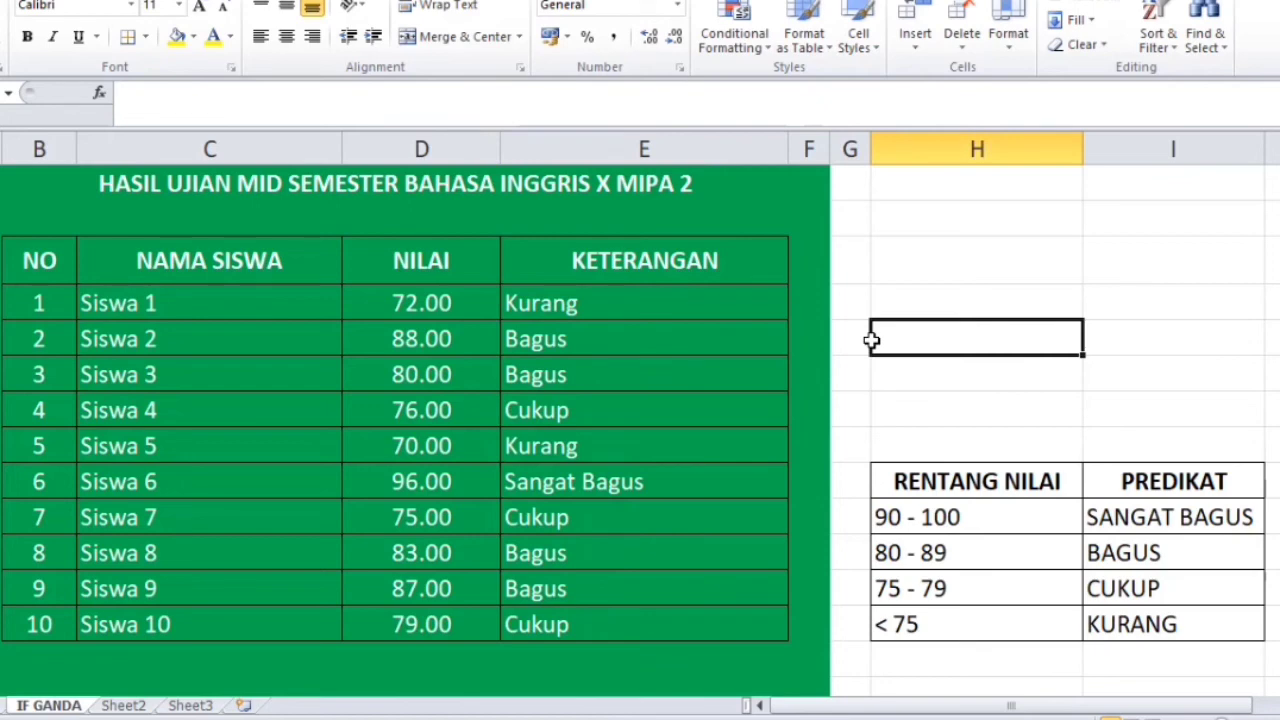
Step: Check the KETERANGAN result for Siswa 1 against the NILAI score and the matching RENTANG NILAI range
{"action": "left_click", "coordinate": [436, 302]}
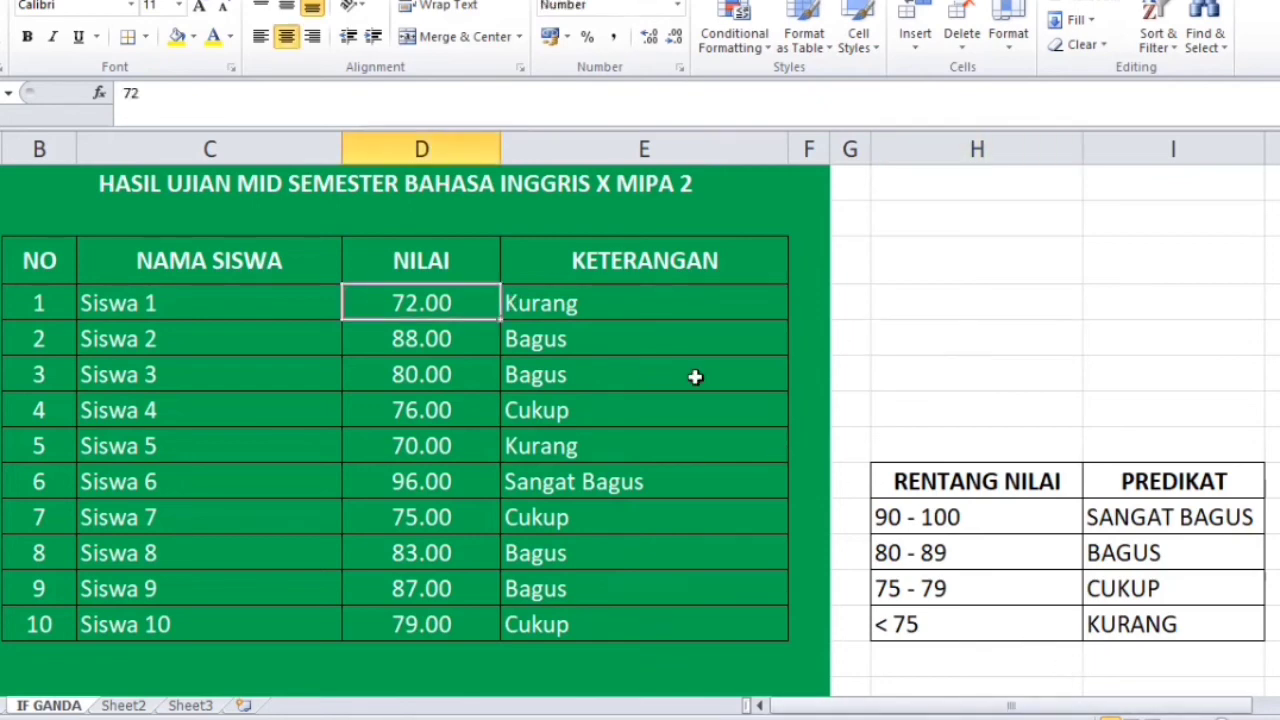
{"action": "left_click", "coordinate": [582, 305]}
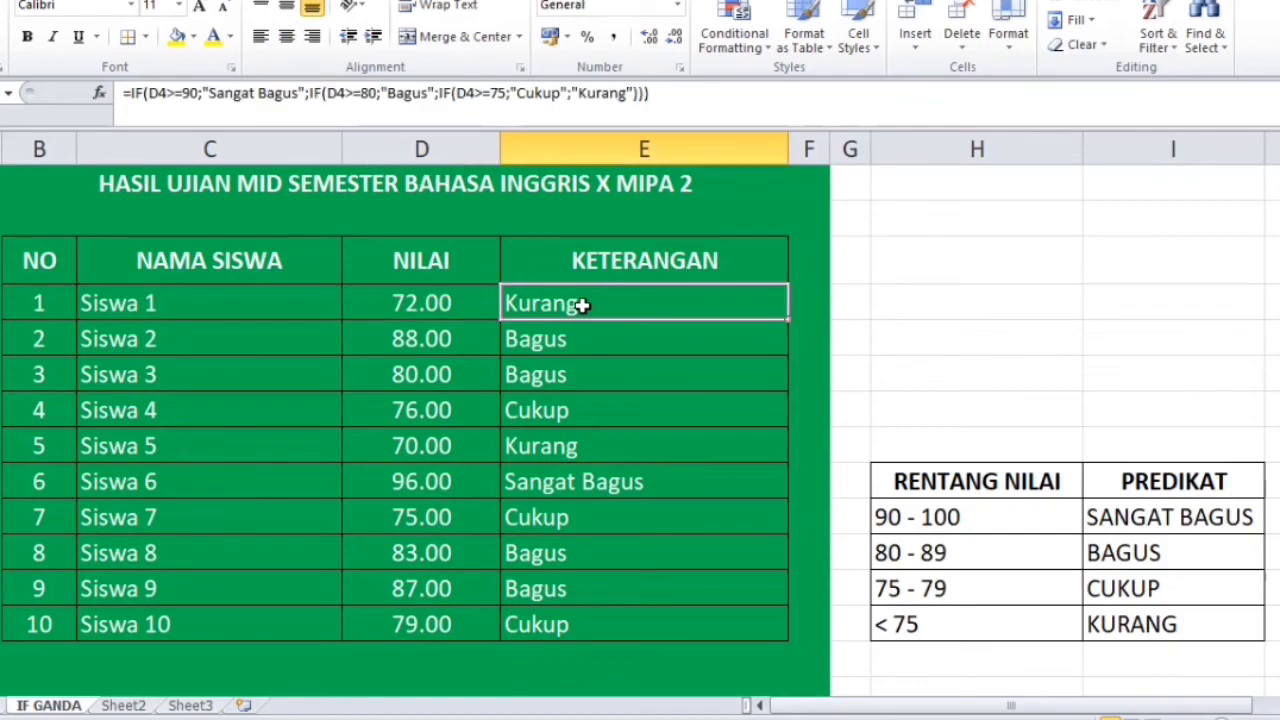
{"action": "left_click", "coordinate": [914, 624]}
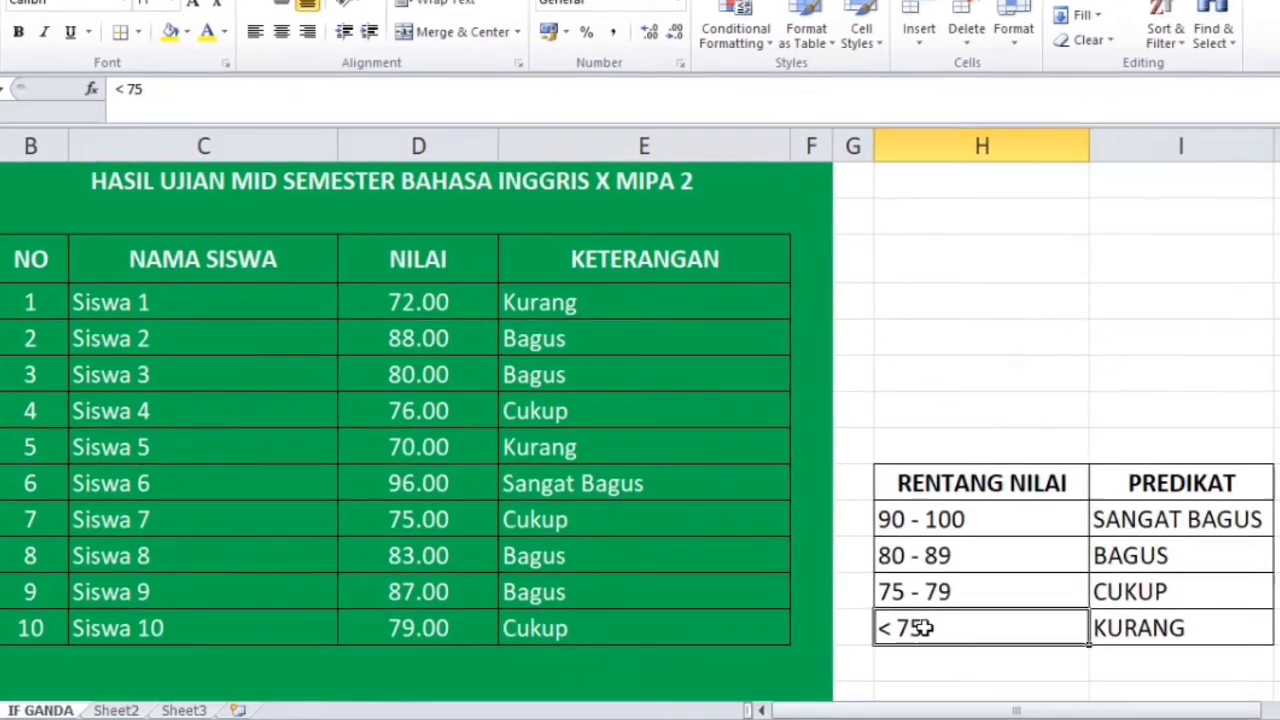